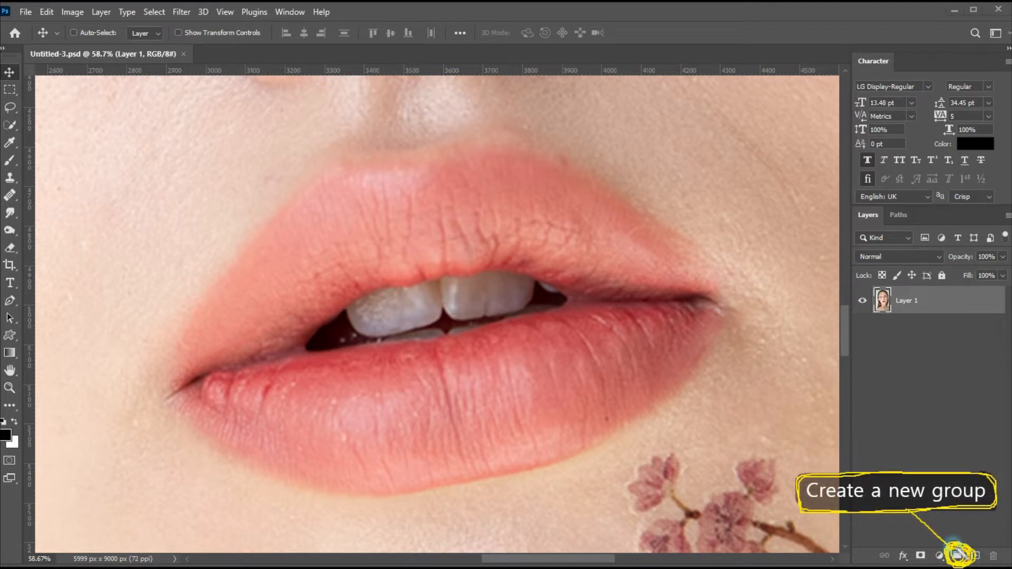
Step: Create a new layer group above the portrait layer and enter Quick Mask mode with the Brush tool
{"action": "left_click", "coordinate": [956, 556]}
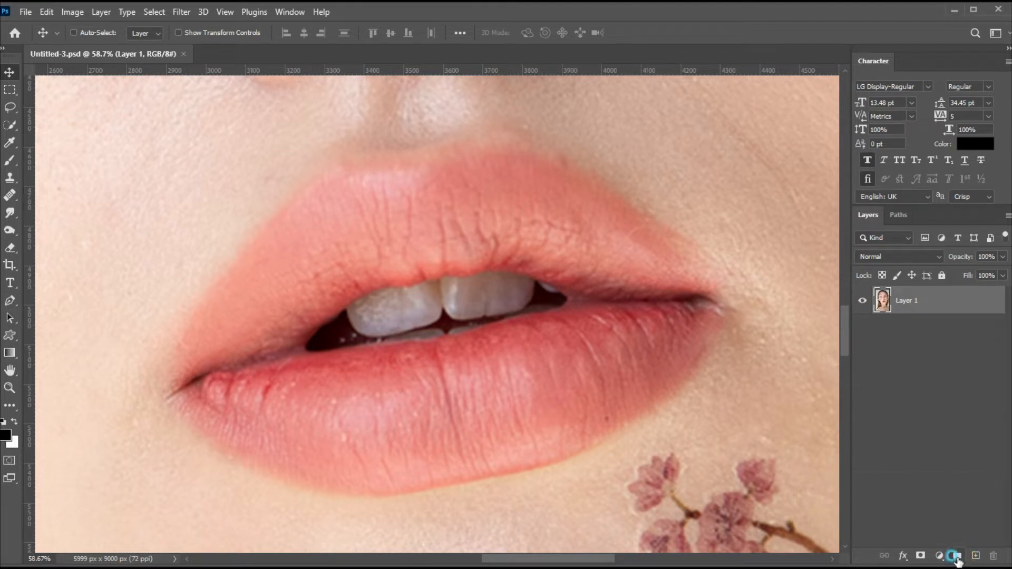
{"action": "left_click", "coordinate": [956, 557]}
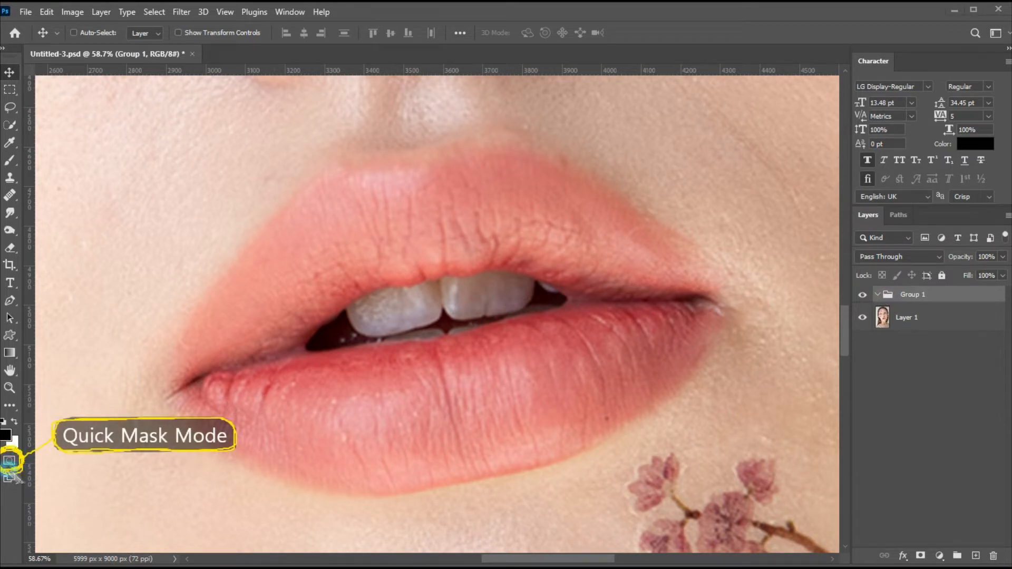
{"action": "left_click", "coordinate": [11, 462]}
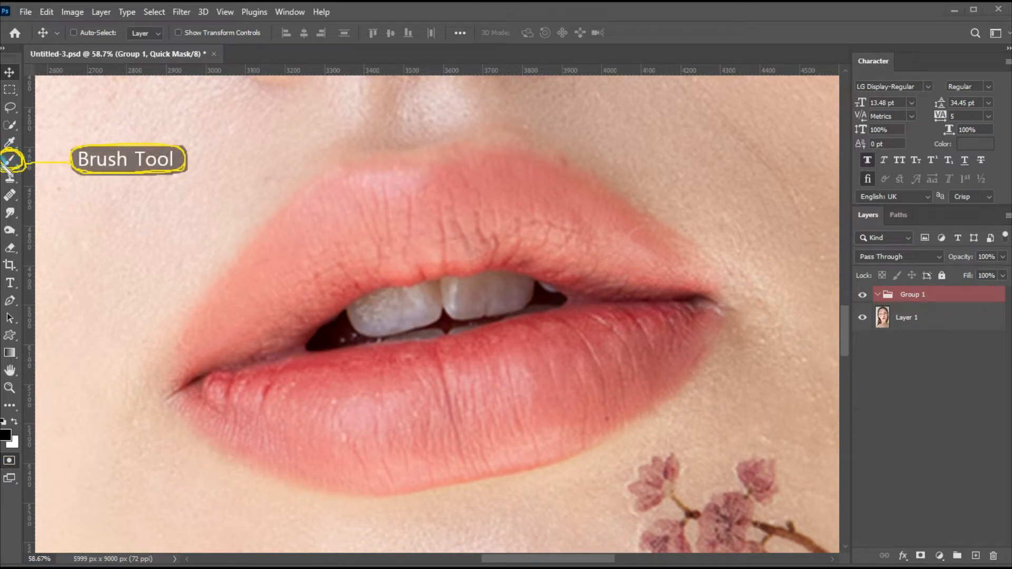
{"action": "left_click", "coordinate": [10, 160]}
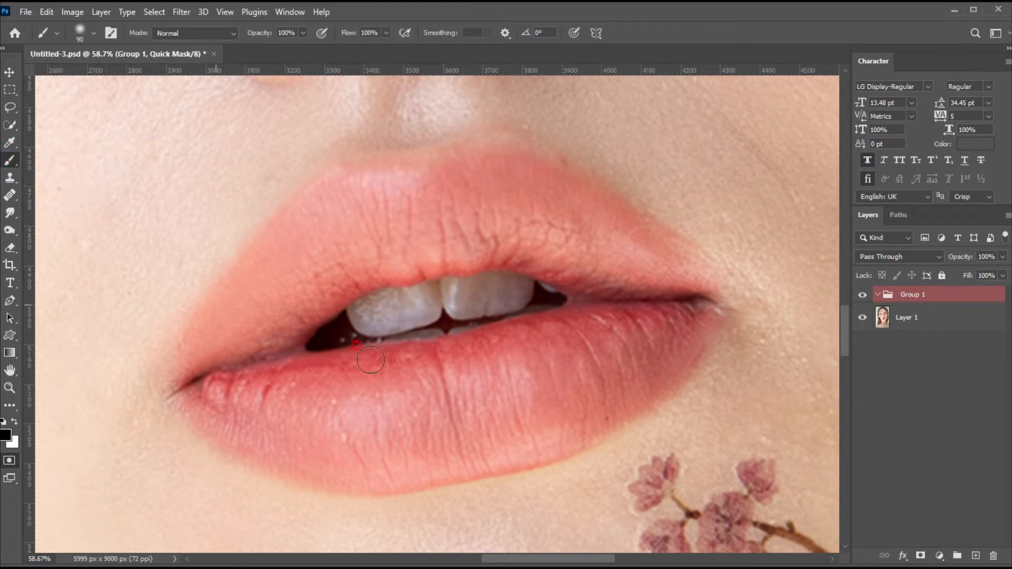
Step: Paint the quick mask over both lips, leaving the teeth uncovered, and turn the resulting selection into the group's layer mask
{"action": "mouse_move", "coordinate": [280, 331]}
{"action": "left_mouse_down"}
{"action": "mouse_move", "coordinate": [196, 356]}
{"action": "mouse_move", "coordinate": [290, 209]}
{"action": "mouse_move", "coordinate": [192, 355]}
{"action": "mouse_move", "coordinate": [329, 302]}
{"action": "mouse_move", "coordinate": [346, 284]}
{"action": "mouse_move", "coordinate": [221, 331]}
{"action": "mouse_move", "coordinate": [292, 223]}
{"action": "mouse_move", "coordinate": [341, 174]}
{"action": "mouse_move", "coordinate": [431, 166]}
{"action": "mouse_move", "coordinate": [575, 205]}
{"action": "mouse_move", "coordinate": [682, 281]}
{"action": "mouse_move", "coordinate": [619, 285]}
{"action": "mouse_move", "coordinate": [503, 253]}
{"action": "mouse_move", "coordinate": [383, 274]}
{"action": "mouse_move", "coordinate": [317, 252]}
{"action": "mouse_move", "coordinate": [409, 210]}
{"action": "mouse_move", "coordinate": [512, 219]}
{"action": "mouse_move", "coordinate": [646, 269]}
{"action": "mouse_move", "coordinate": [376, 247]}
{"action": "mouse_move", "coordinate": [356, 197]}
{"action": "mouse_move", "coordinate": [227, 324]}
{"action": "mouse_move", "coordinate": [221, 393]}
{"action": "mouse_move", "coordinate": [177, 369]}
{"action": "mouse_move", "coordinate": [315, 454]}
{"action": "mouse_move", "coordinate": [584, 412]}
{"action": "mouse_move", "coordinate": [683, 316]}
{"action": "mouse_move", "coordinate": [227, 376]}
{"action": "mouse_move", "coordinate": [576, 359]}
{"action": "mouse_move", "coordinate": [429, 419]}
{"action": "mouse_move", "coordinate": [281, 400]}
{"action": "mouse_move", "coordinate": [356, 378]}
{"action": "mouse_move", "coordinate": [460, 410]}
{"action": "mouse_move", "coordinate": [351, 428]}
{"action": "mouse_move", "coordinate": [232, 397]}
{"action": "mouse_move", "coordinate": [232, 426]}
{"action": "mouse_move", "coordinate": [353, 473]}
{"action": "mouse_move", "coordinate": [525, 452]}
{"action": "mouse_move", "coordinate": [630, 397]}
{"action": "mouse_move", "coordinate": [704, 303]}
{"action": "left_mouse_up"}
{"action": "key", "text": "ctrl+z"}
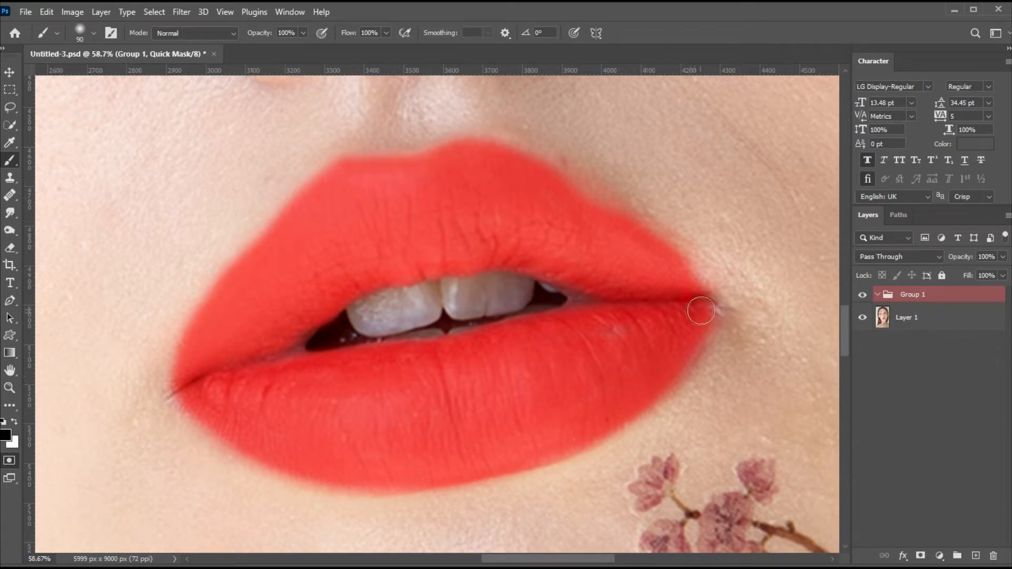
{"action": "left_click_drag", "start_coordinate": [182, 381], "coordinate": [177, 373]}
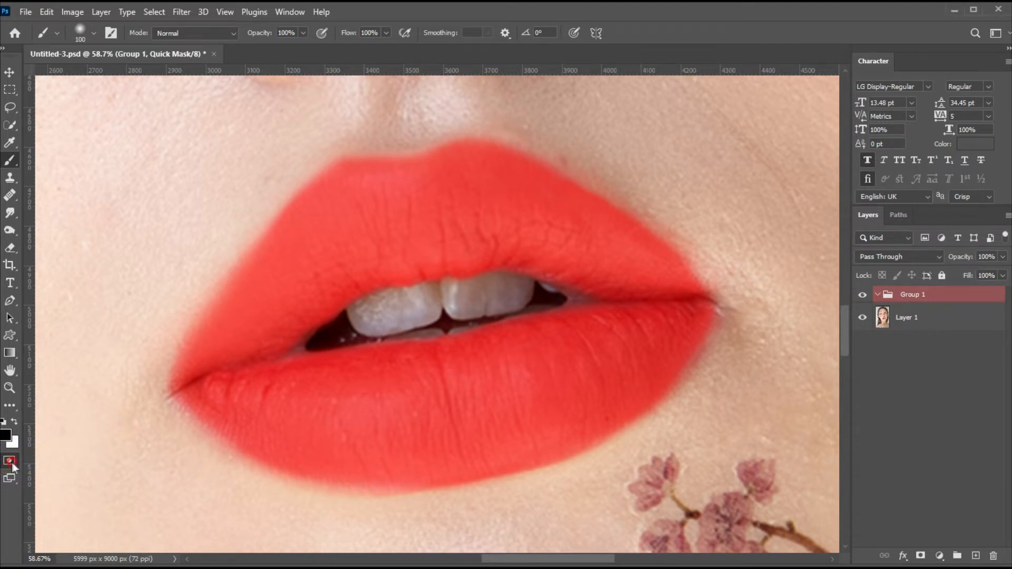
{"action": "left_click", "coordinate": [9, 462]}
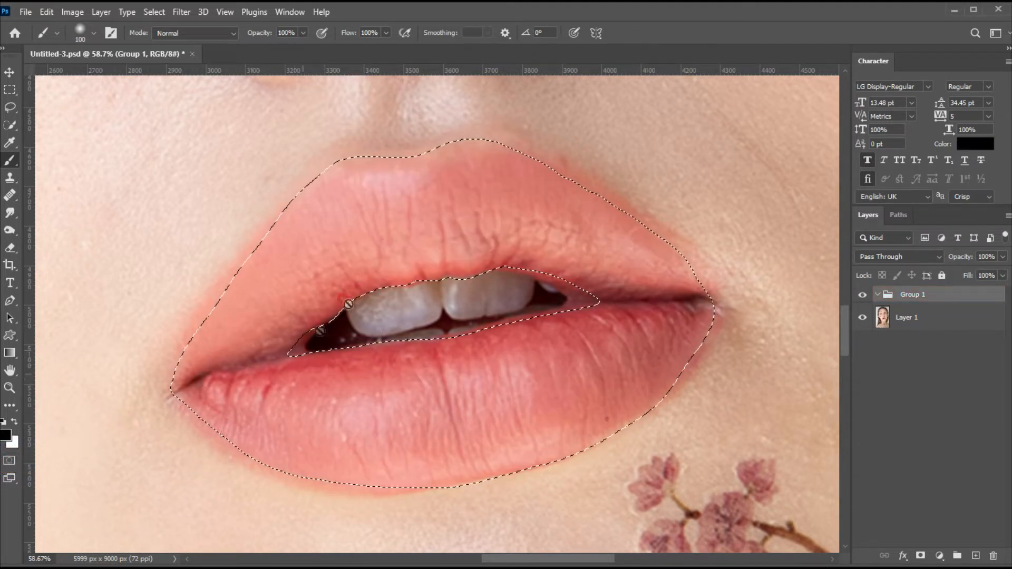
{"action": "left_click", "coordinate": [921, 555]}
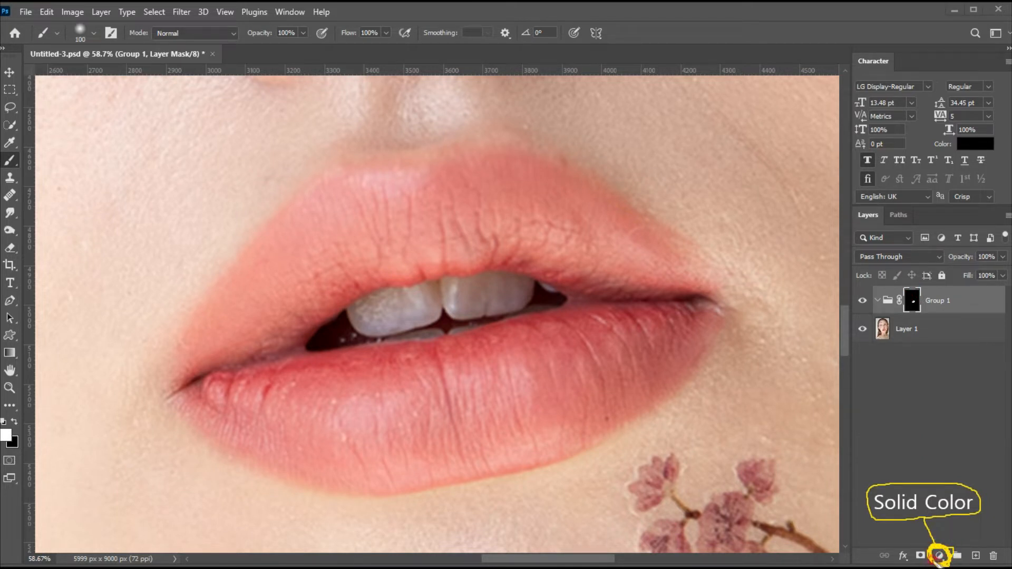
Step: Add a Solid Color fill layer inside the masked group with the dark red a10b16
{"action": "left_click", "coordinate": [937, 554]}
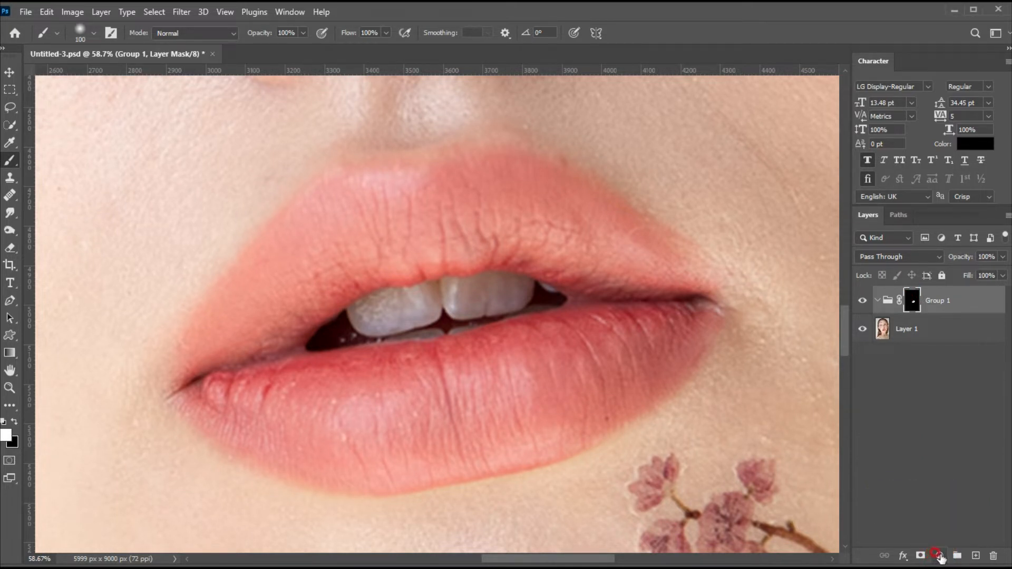
{"action": "left_click", "coordinate": [939, 555]}
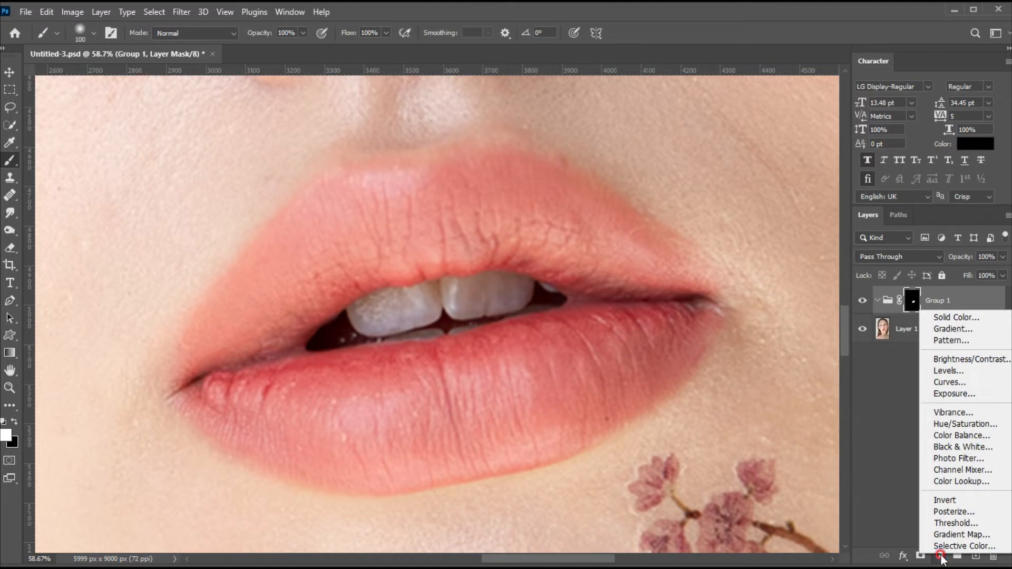
{"action": "left_click", "coordinate": [957, 319]}
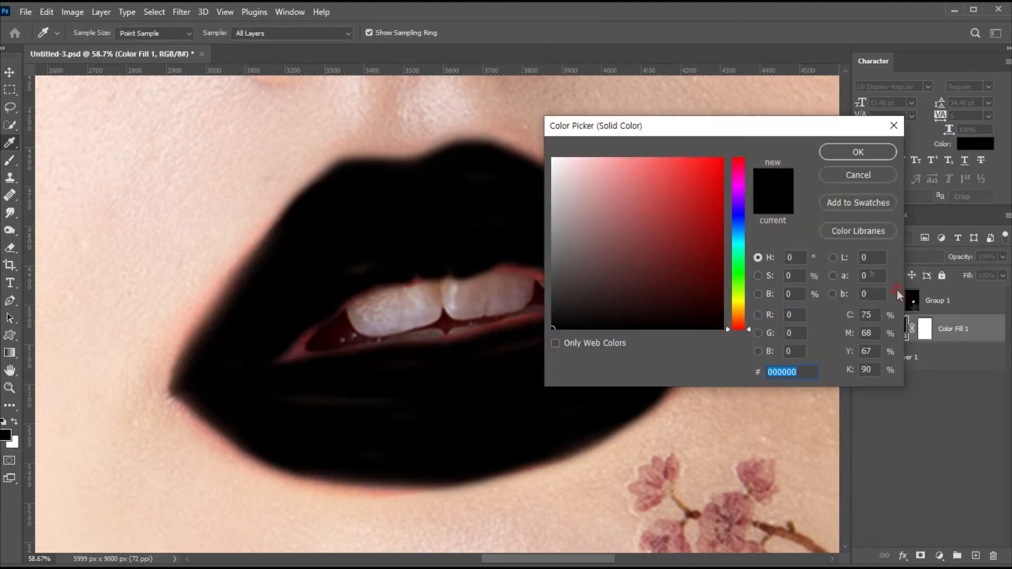
{"action": "left_click_drag", "start_coordinate": [747, 132], "coordinate": [746, 170]}
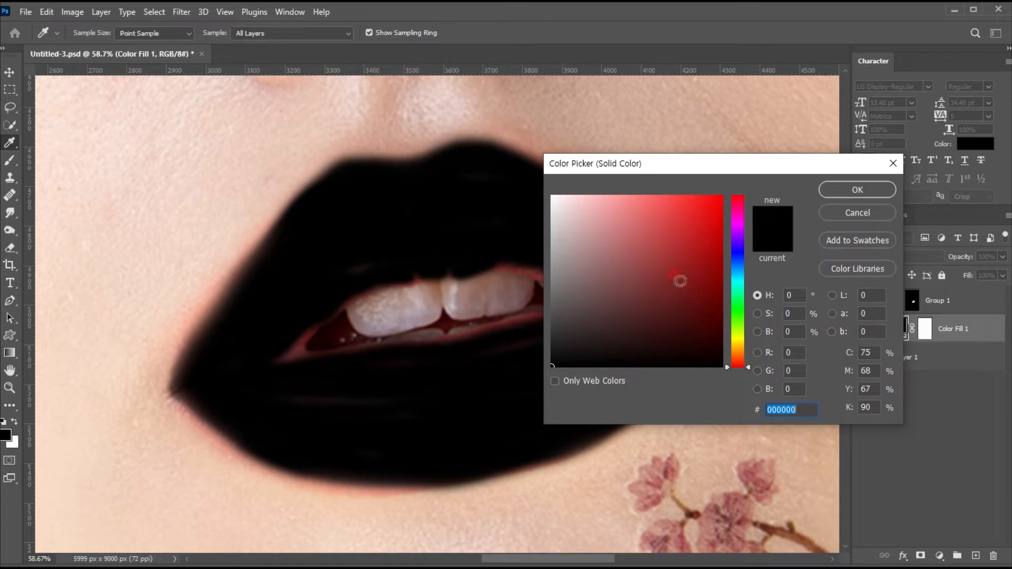
{"action": "left_click", "coordinate": [705, 249]}
{"action": "left_click", "coordinate": [711, 248]}
{"action": "left_click", "coordinate": [711, 259]}
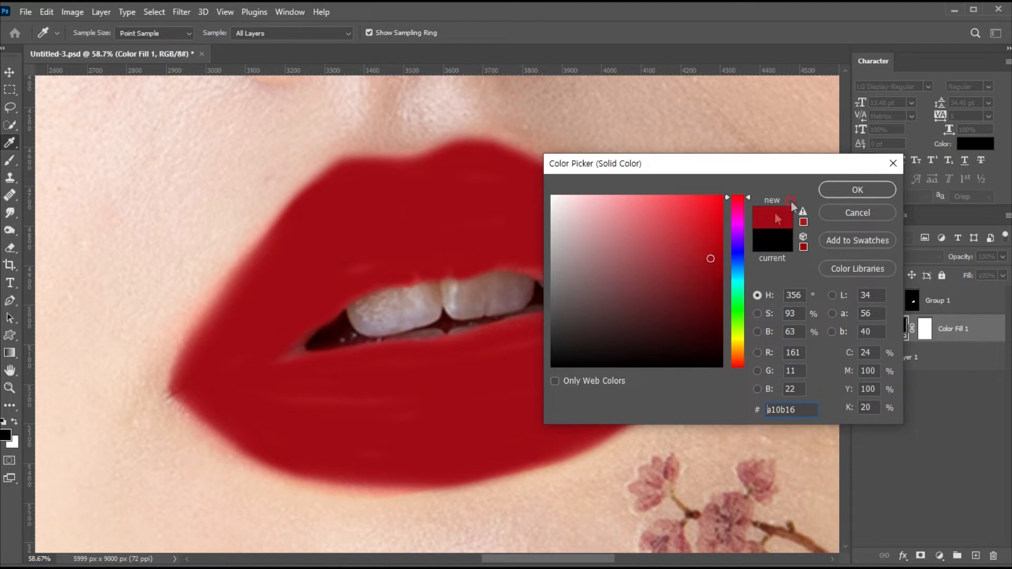
{"action": "left_click", "coordinate": [843, 189]}
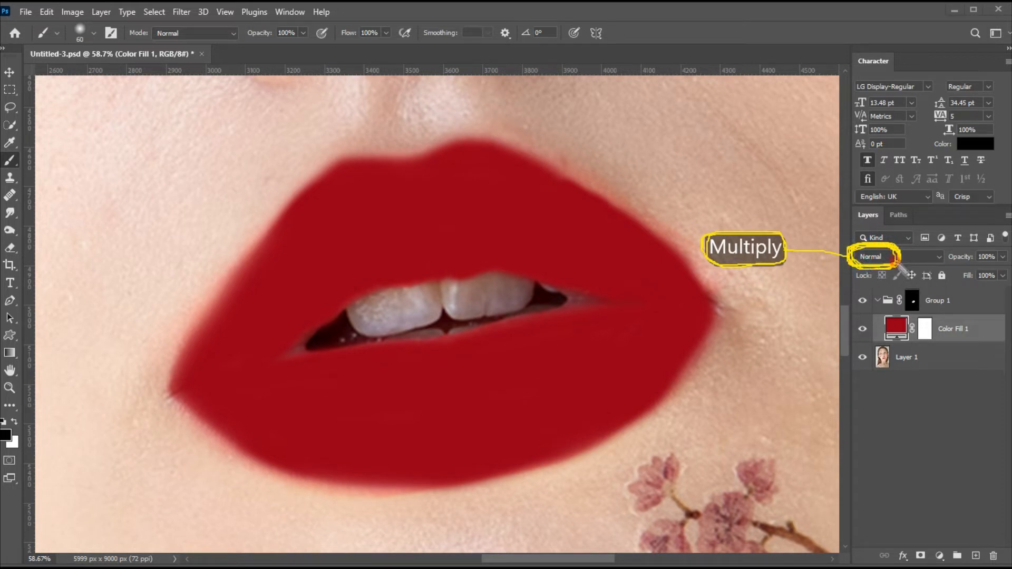
Step: Set the dark red fill layer to Multiply and split its Blend If underlying-layer white slider to 77 / 255
{"action": "left_click", "coordinate": [882, 257]}
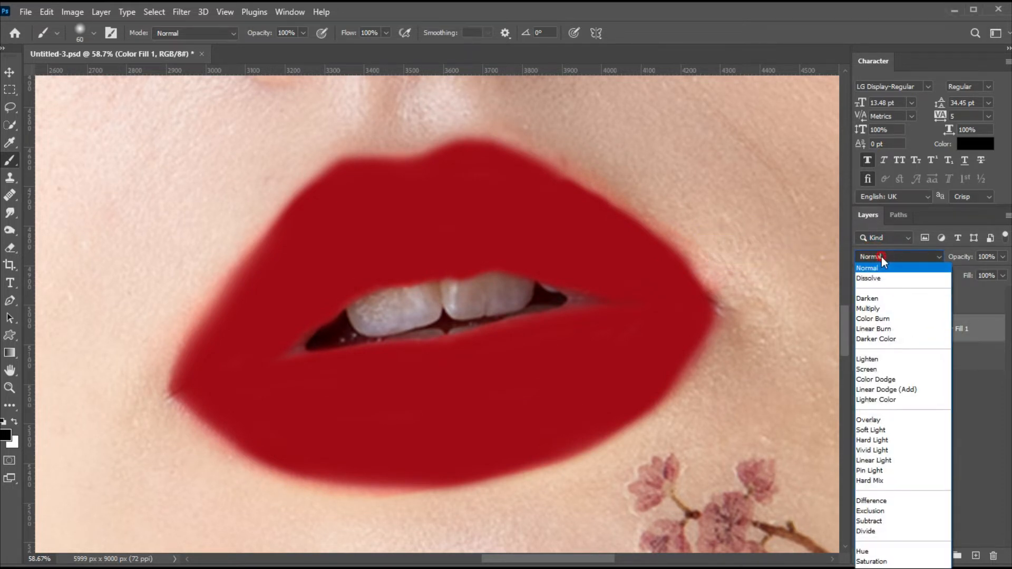
{"action": "left_click", "coordinate": [876, 310]}
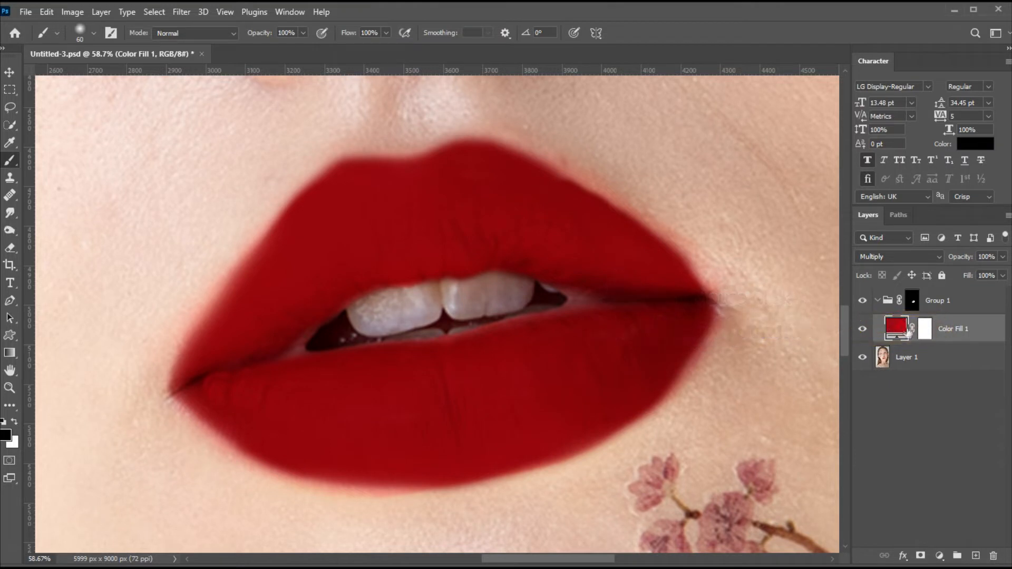
{"action": "right_click", "coordinate": [949, 329]}
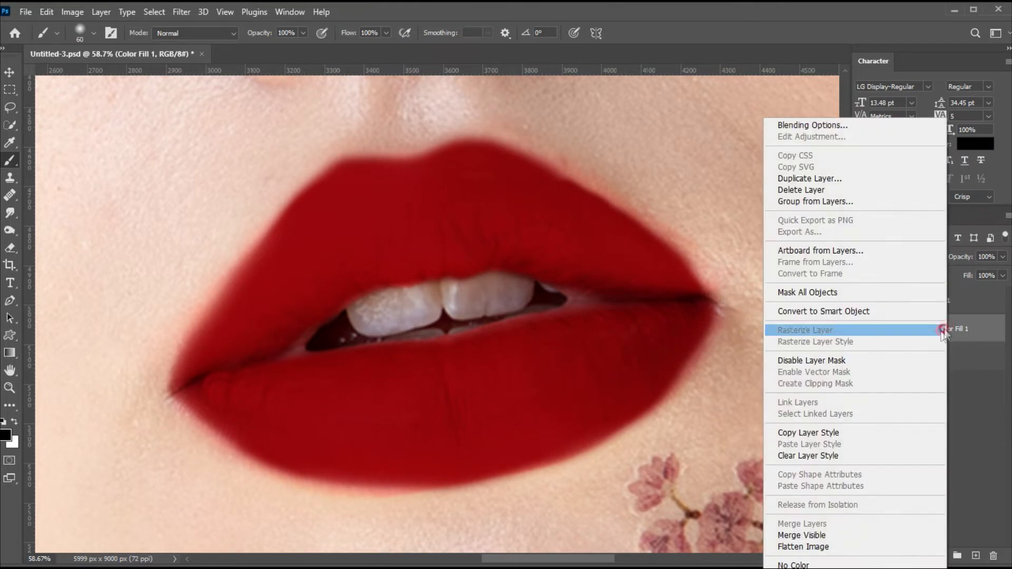
{"action": "left_click", "coordinate": [812, 127]}
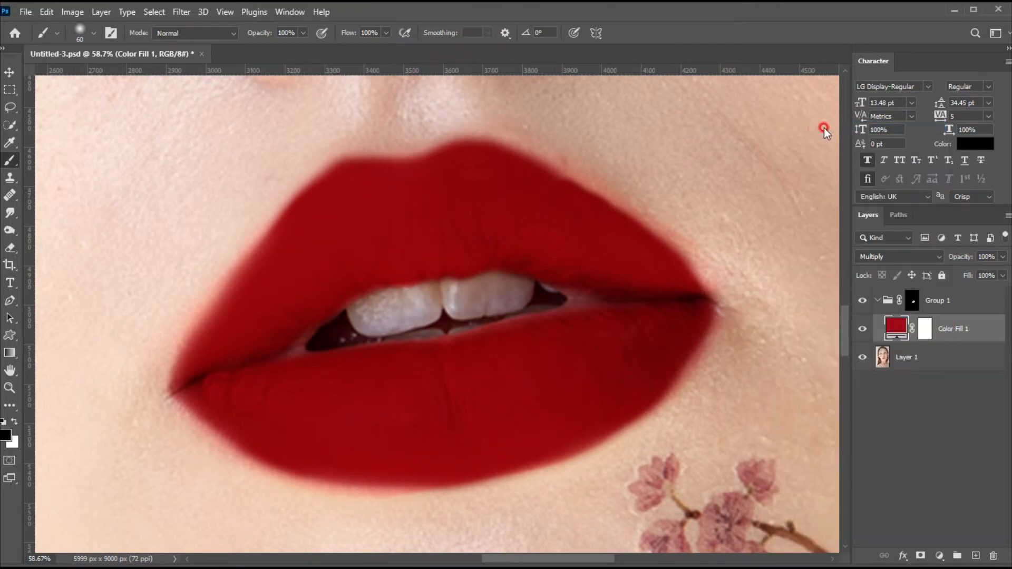
{"action": "left_click_drag", "start_coordinate": [809, 128], "coordinate": [732, 115]}
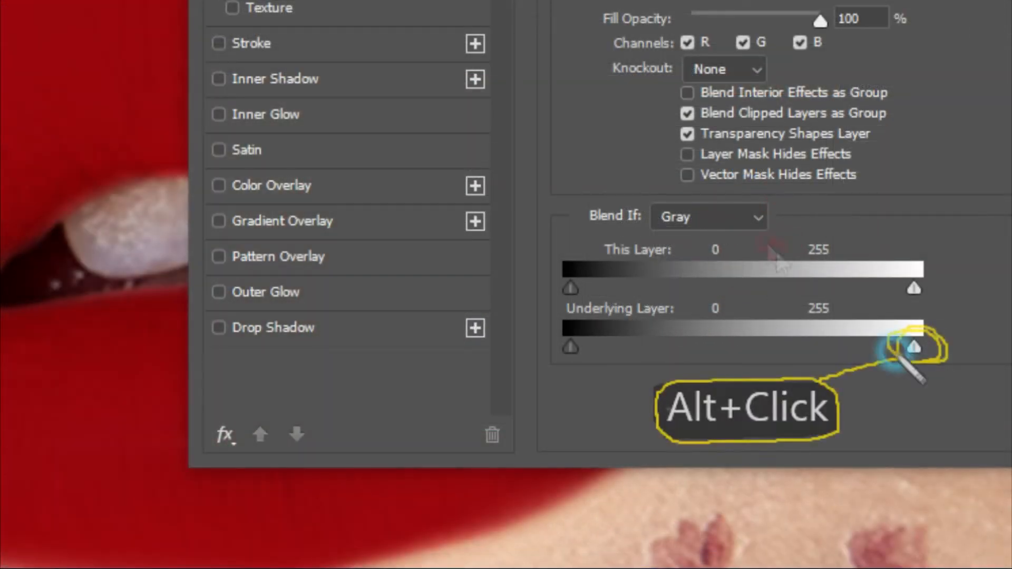
{"action": "left_click", "coordinate": [917, 345], "text": "alt"}
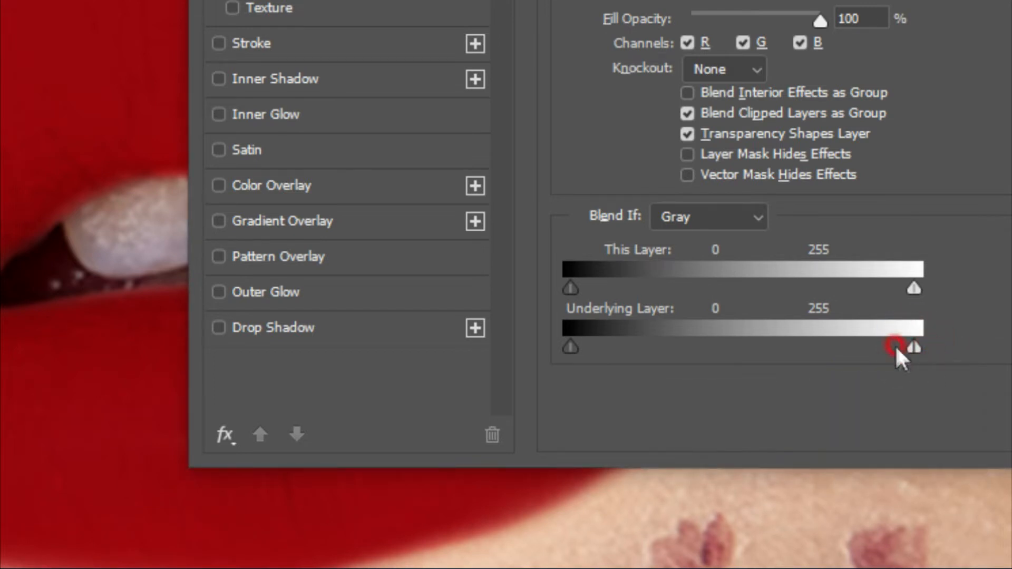
{"action": "left_click_drag", "start_coordinate": [909, 347], "coordinate": [674, 334]}
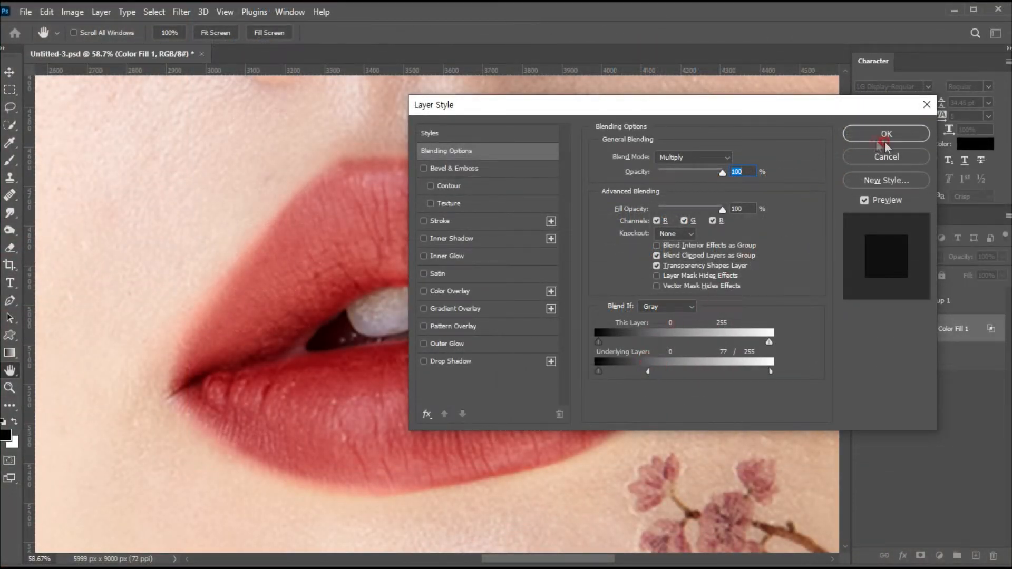
{"action": "left_click", "coordinate": [882, 135]}
{"action": "key", "text": "b"}
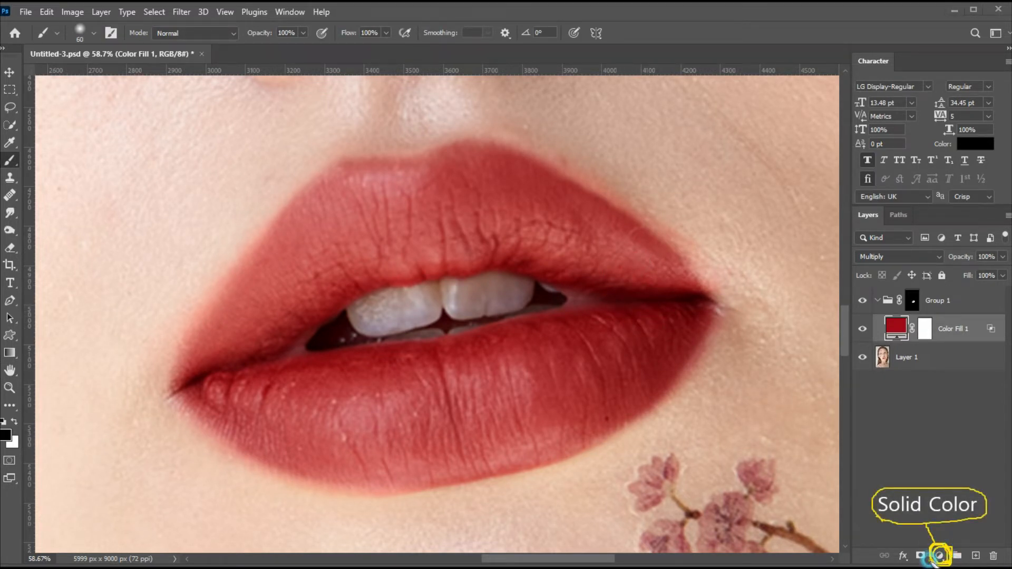
Step: Add a second Solid Color fill layer above the dark red one with the brighter red ca2c34
{"action": "left_click", "coordinate": [940, 555]}
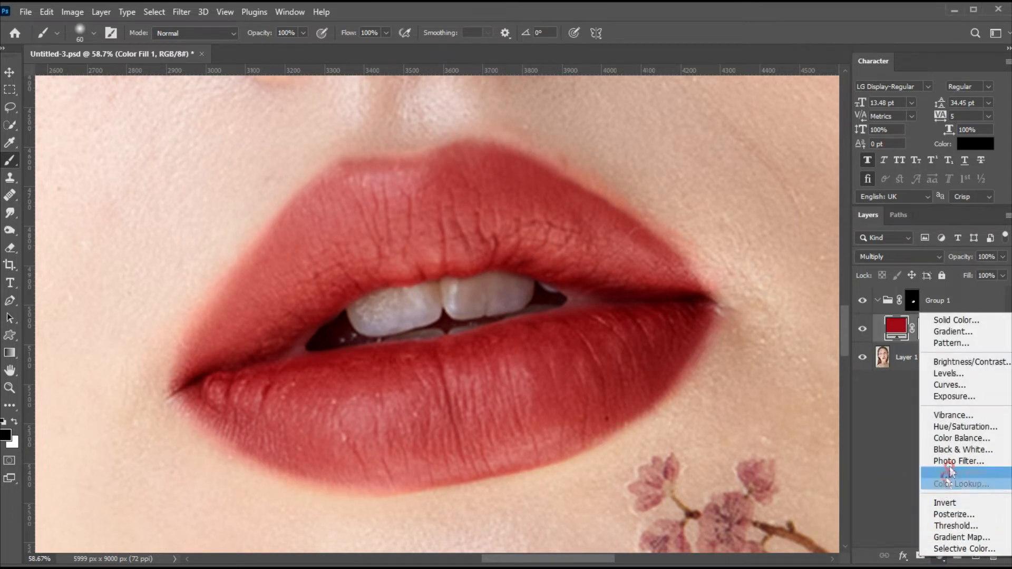
{"action": "left_click", "coordinate": [970, 321]}
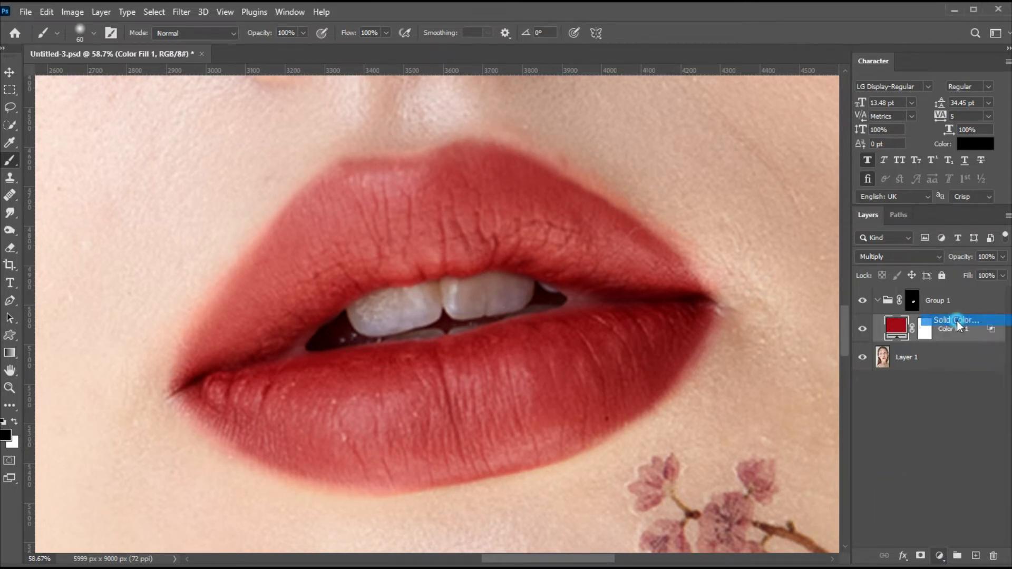
{"action": "left_click_drag", "start_coordinate": [748, 169], "coordinate": [725, 165]}
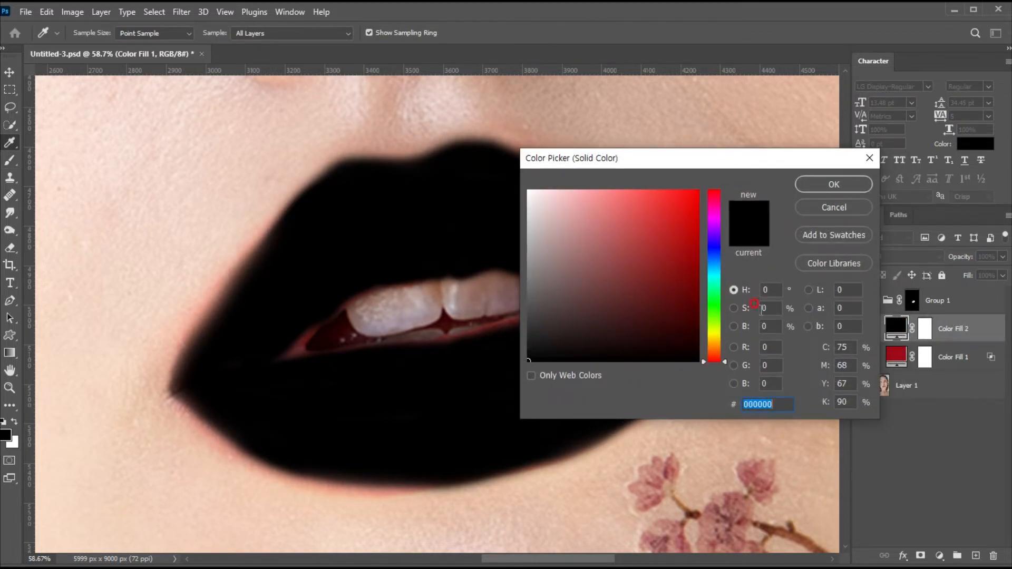
{"action": "left_click", "coordinate": [715, 192]}
{"action": "left_click_drag", "start_coordinate": [668, 212], "coordinate": [662, 228]}
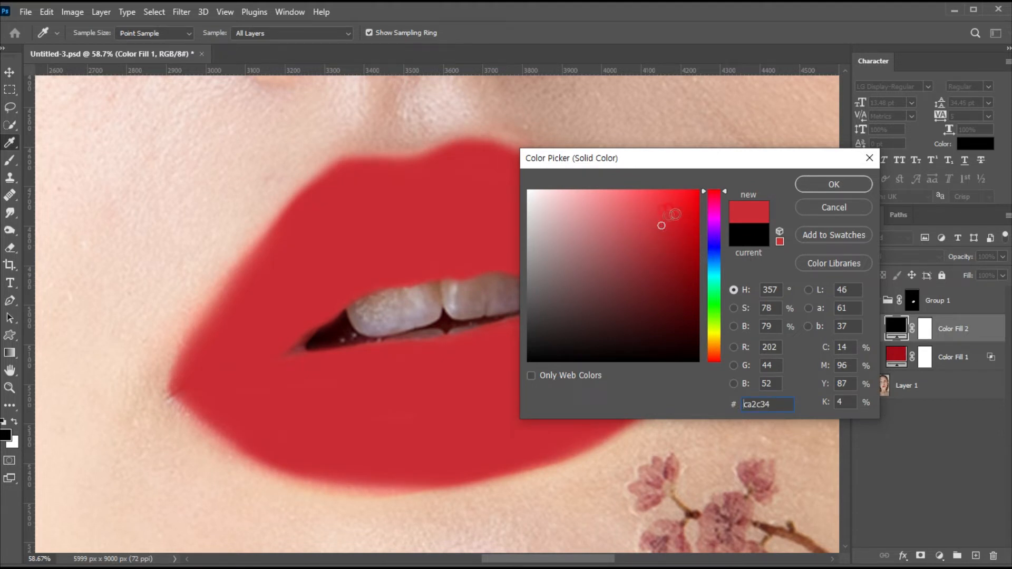
{"action": "left_click", "coordinate": [823, 185]}
{"action": "key", "text": "b"}
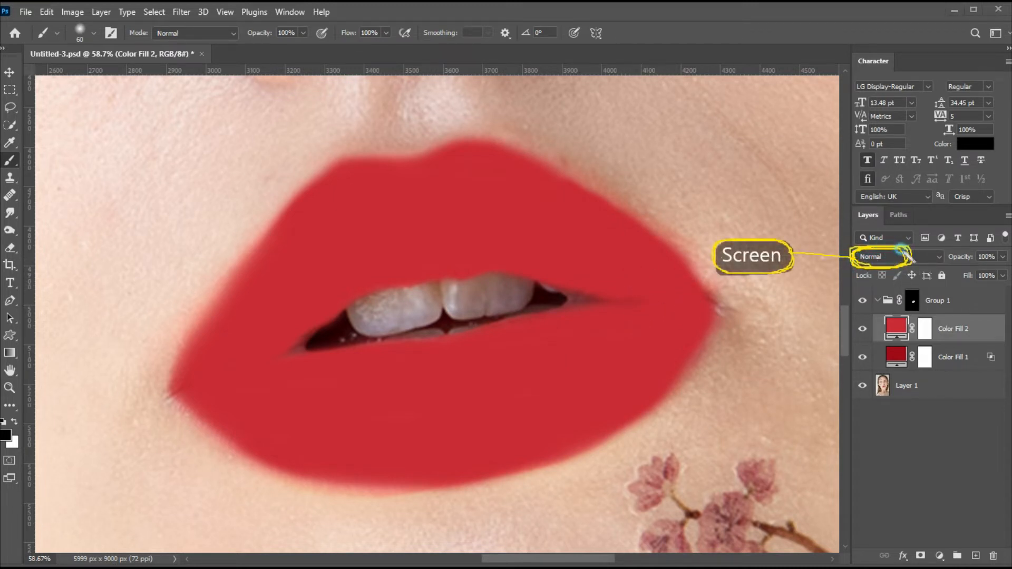
Step: Set the brighter red fill layer to Screen and split its Blend If underlying-layer black slider to 0 / 205
{"action": "left_click", "coordinate": [876, 257]}
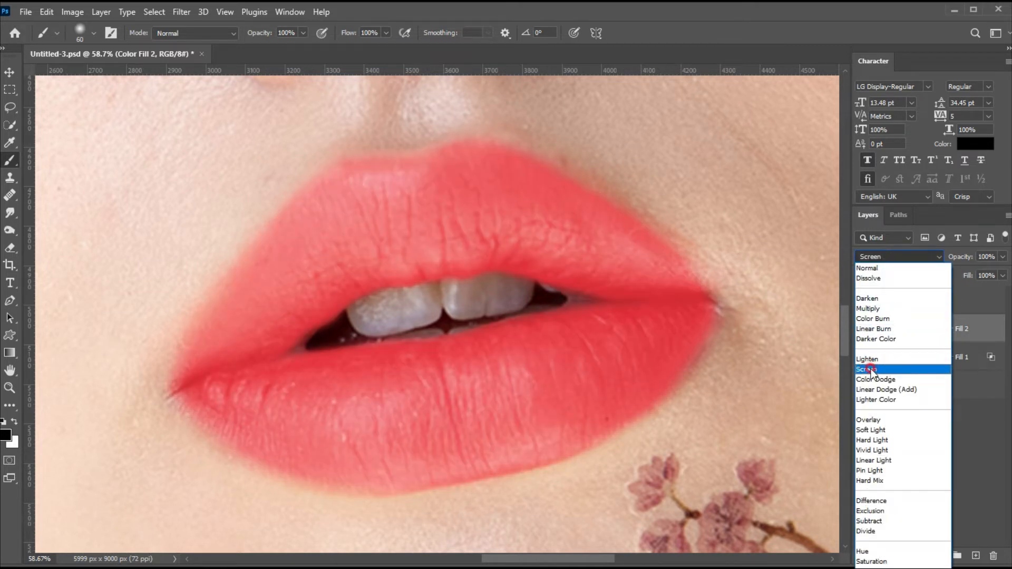
{"action": "left_click", "coordinate": [874, 370]}
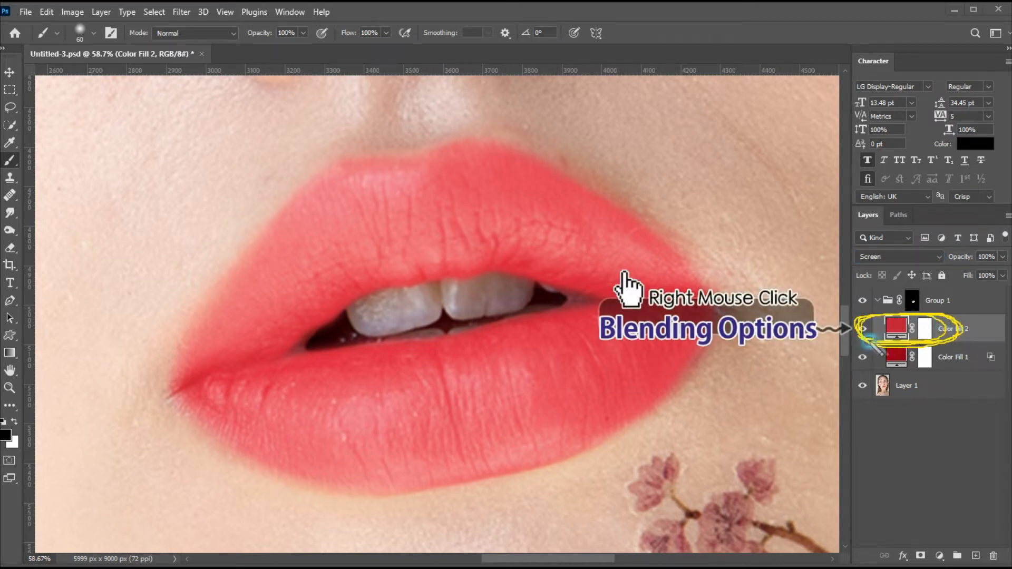
{"action": "right_click", "coordinate": [949, 328]}
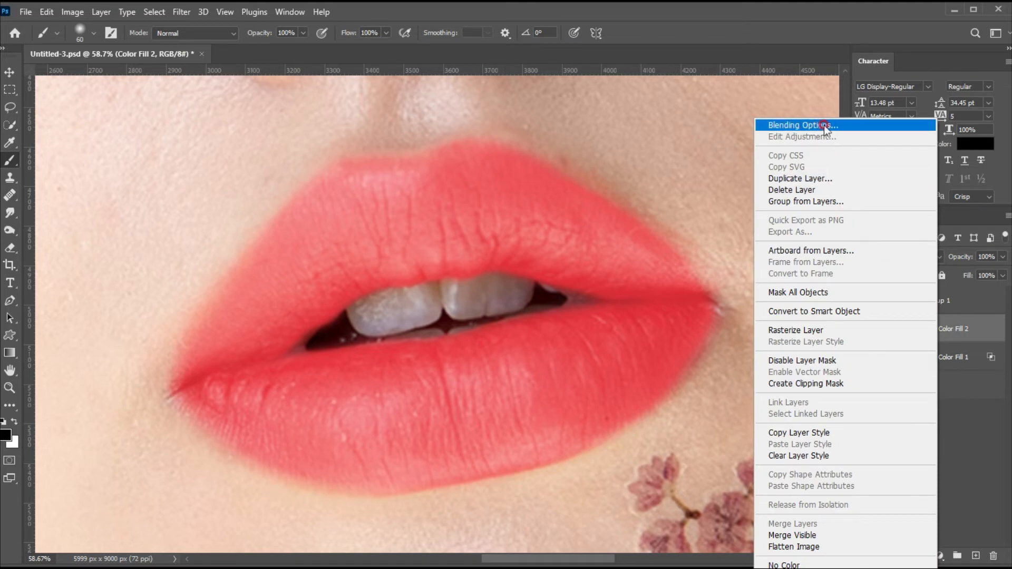
{"action": "left_click", "coordinate": [824, 125]}
{"action": "left_click_drag", "start_coordinate": [747, 108], "coordinate": [807, 128]}
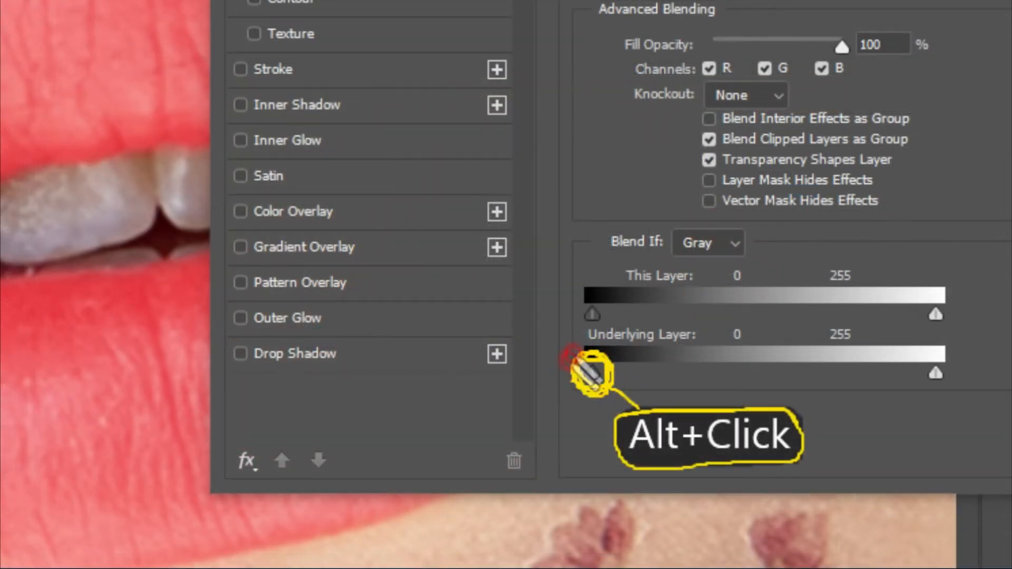
{"action": "left_click", "coordinate": [591, 374], "text": "alt"}
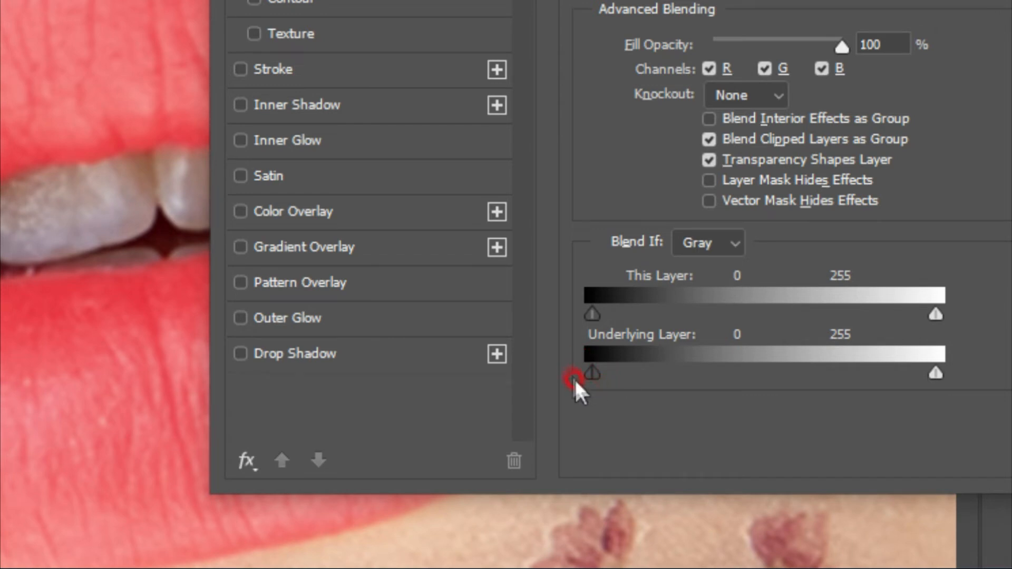
{"action": "left_click_drag", "start_coordinate": [596, 373], "coordinate": [869, 378]}
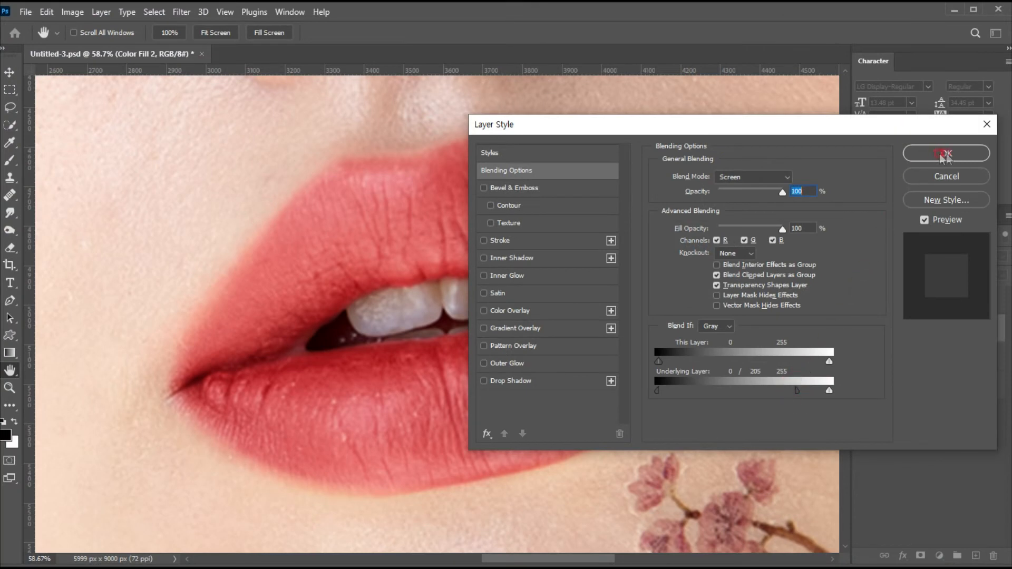
{"action": "left_click", "coordinate": [944, 154]}
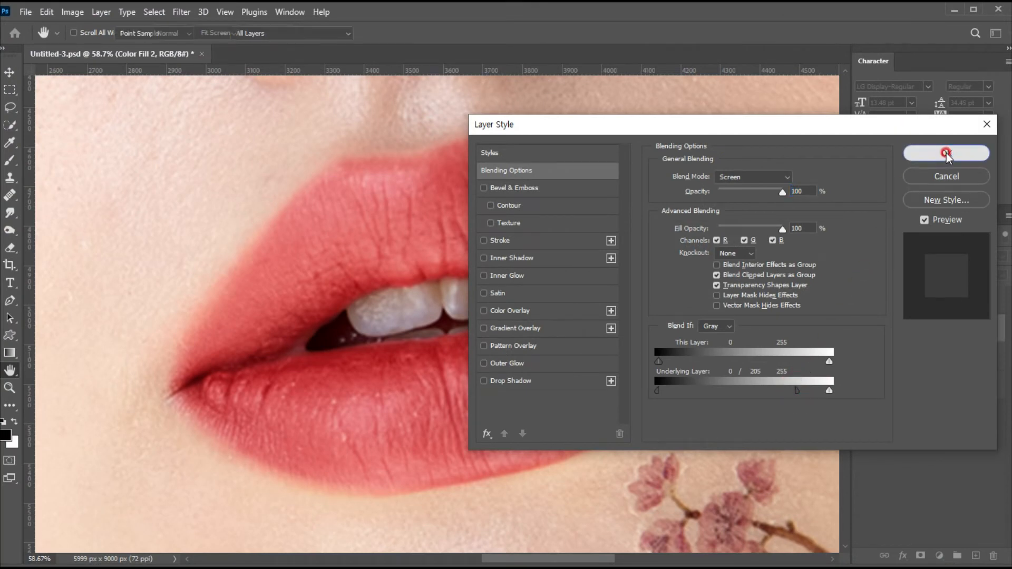
{"action": "key", "text": "b"}
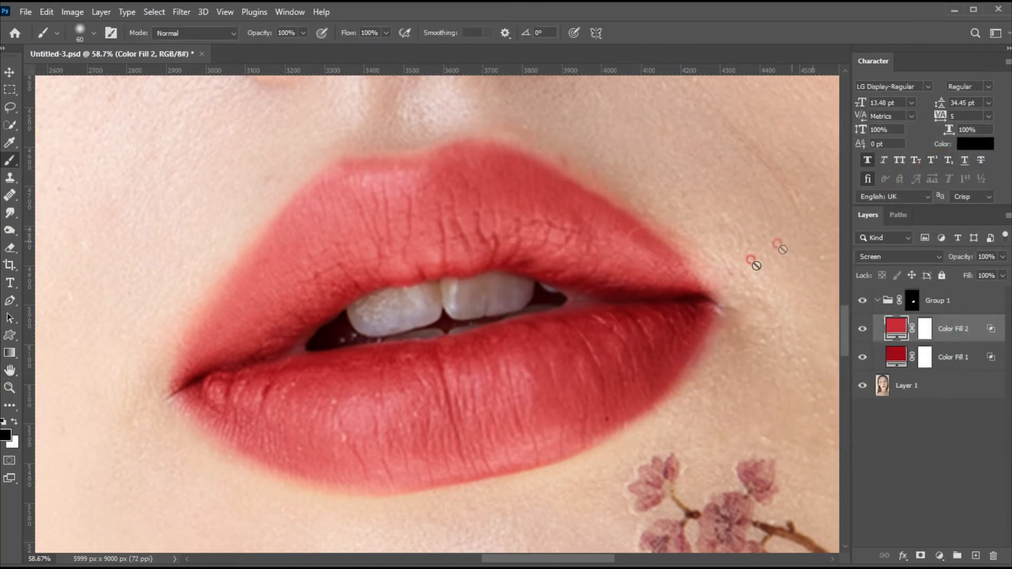
Step: Add a Curves adjustment layer above the brighter red fill and pull the RGB curve's midpoint down to darken the lips
{"action": "left_click", "coordinate": [940, 556]}
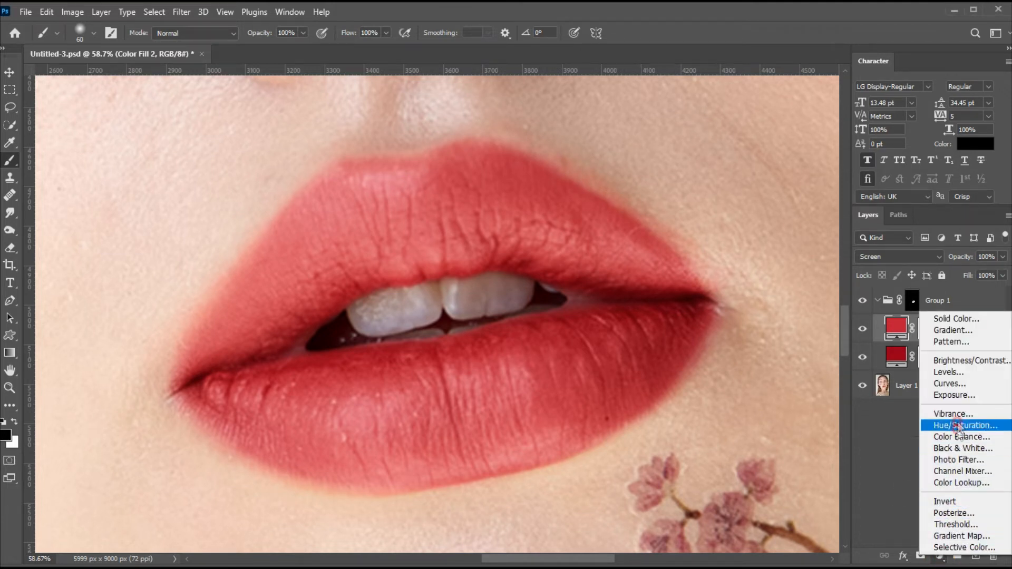
{"action": "left_click", "coordinate": [957, 384]}
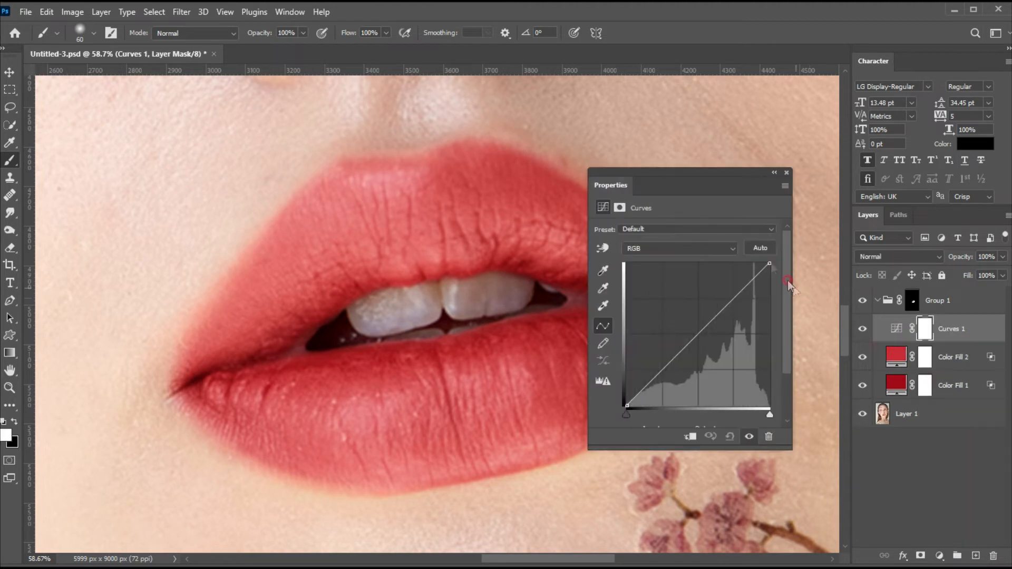
{"action": "left_click_drag", "start_coordinate": [697, 183], "coordinate": [707, 171]}
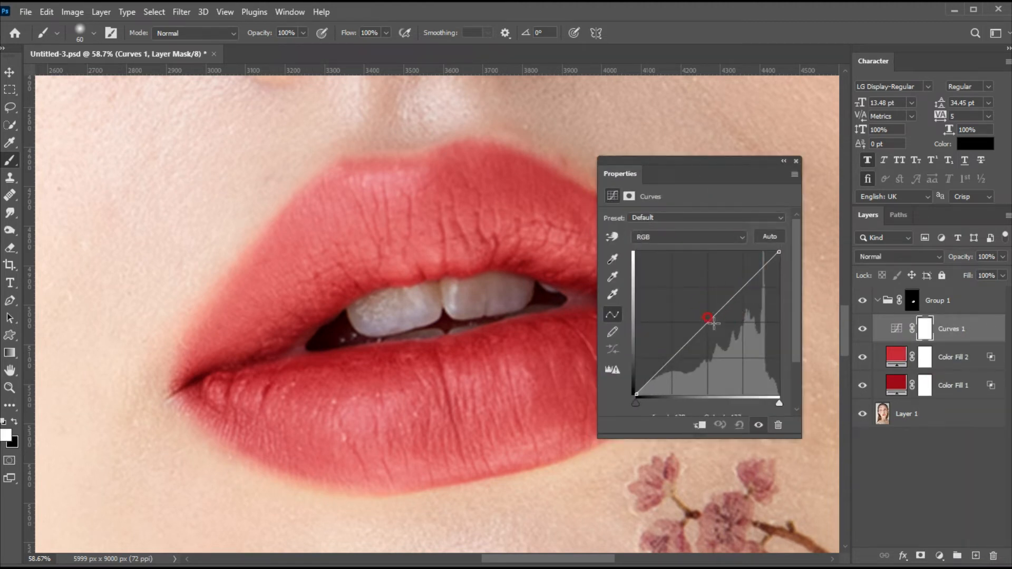
{"action": "left_click_drag", "start_coordinate": [705, 322], "coordinate": [721, 337]}
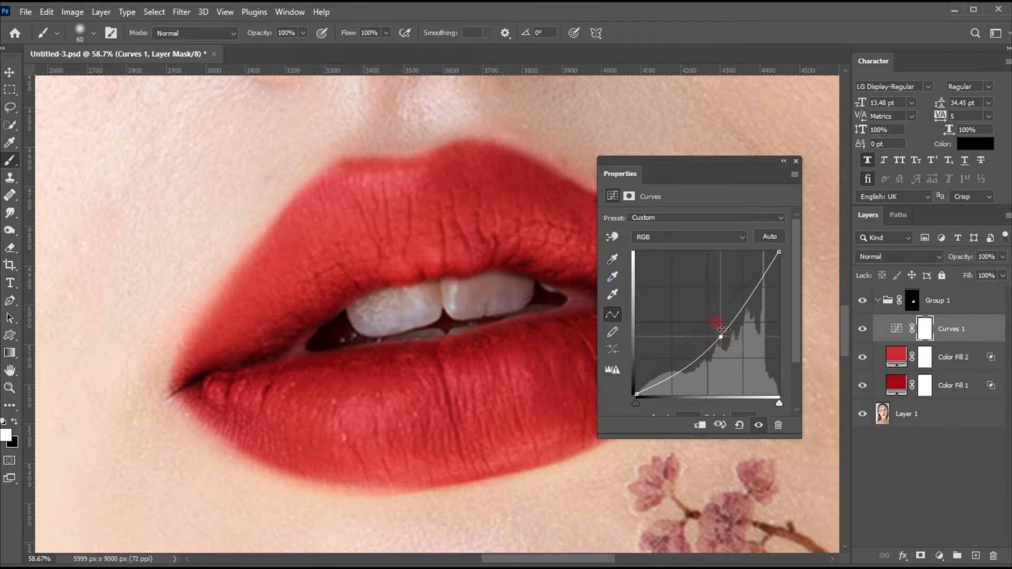
{"action": "left_click", "coordinate": [795, 161]}
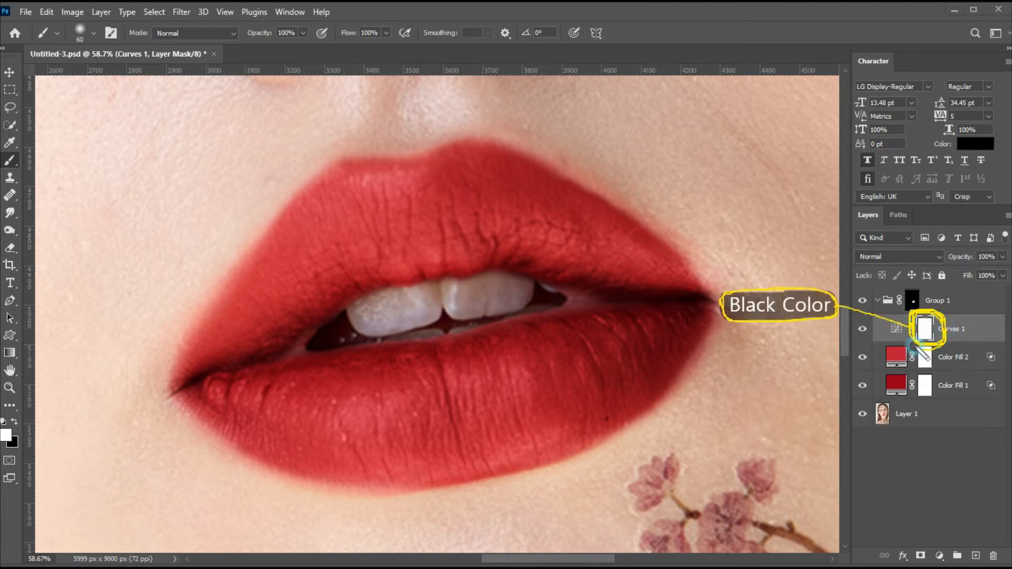
Step: Invert the darkening Curves layer's mask to black and set the brush flow to 5%
{"action": "left_click", "coordinate": [909, 325]}
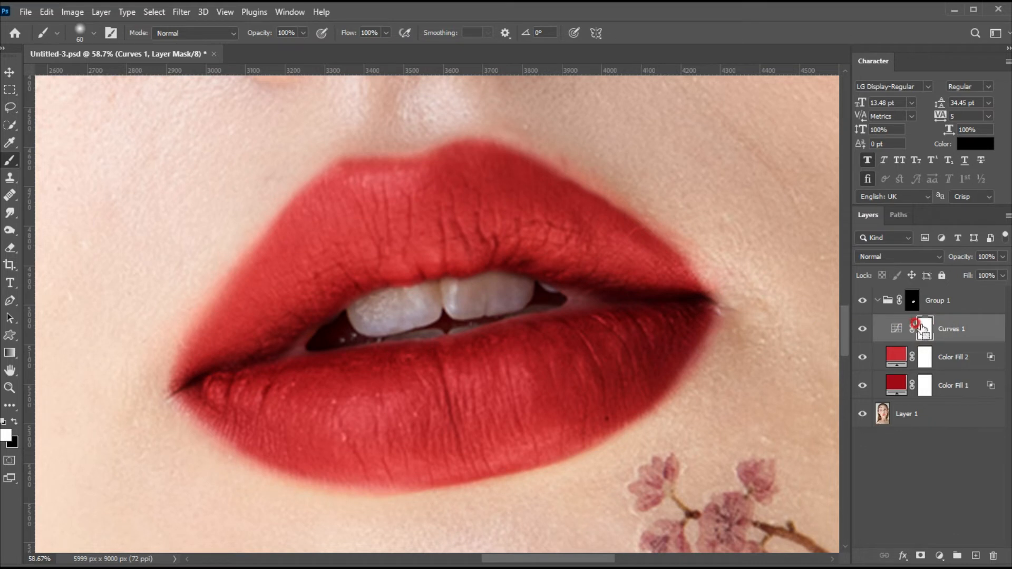
{"action": "key", "text": "ctrl+i"}
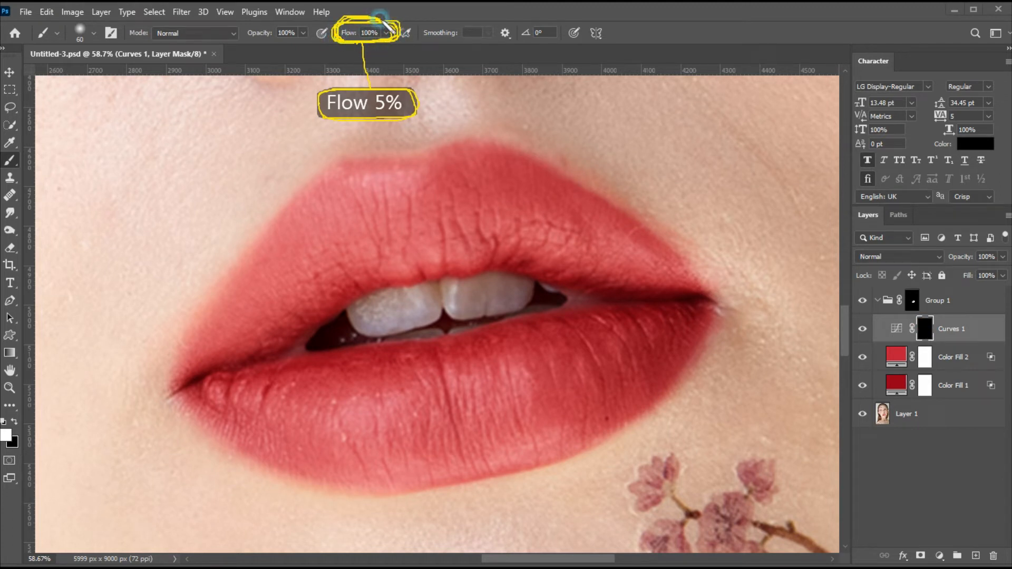
{"action": "left_click", "coordinate": [368, 33]}
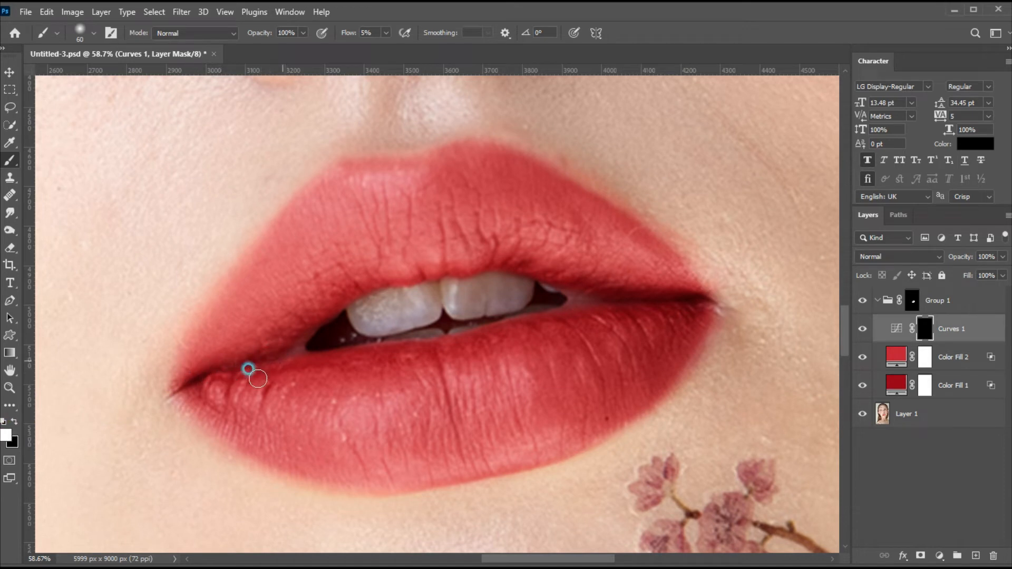
Step: Paint white on the darkening Curves mask along the mouth opening, lip corners and outer lip edges, varying the brush size to build shading
{"action": "mouse_move", "coordinate": [384, 369]}
{"action": "left_mouse_down"}
{"action": "mouse_move", "coordinate": [432, 361]}
{"action": "mouse_move", "coordinate": [465, 323]}
{"action": "mouse_move", "coordinate": [510, 308]}
{"action": "mouse_move", "coordinate": [504, 339]}
{"action": "mouse_move", "coordinate": [555, 329]}
{"action": "mouse_move", "coordinate": [616, 289]}
{"action": "mouse_move", "coordinate": [497, 254]}
{"action": "mouse_move", "coordinate": [412, 258]}
{"action": "mouse_move", "coordinate": [433, 270]}
{"action": "mouse_move", "coordinate": [316, 321]}
{"action": "mouse_move", "coordinate": [327, 307]}
{"action": "mouse_move", "coordinate": [248, 360]}
{"action": "left_mouse_up"}
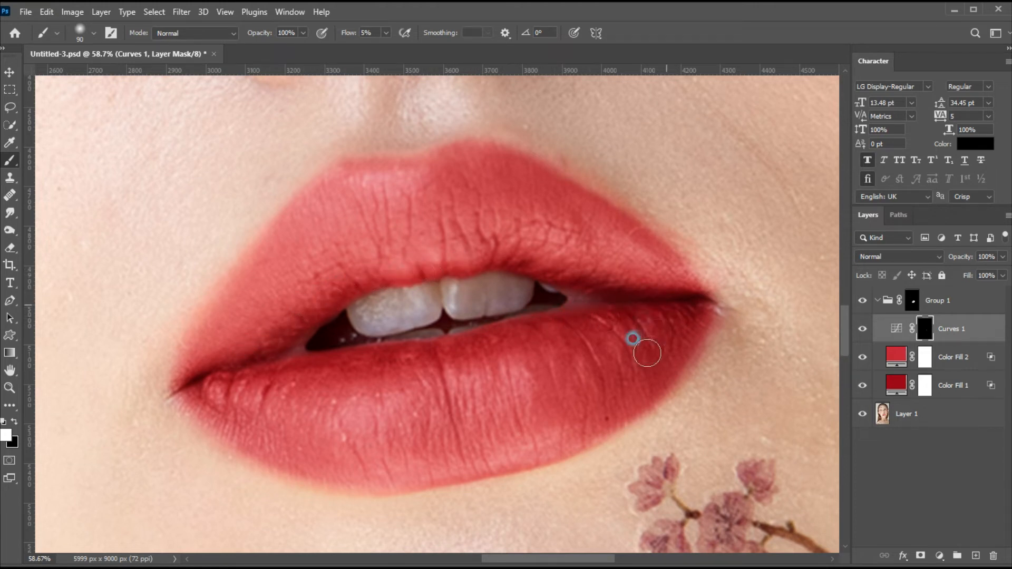
{"action": "key", "text": "bracketright"}
{"action": "key", "text": "bracketright"}
{"action": "key", "text": "bracketright"}
{"action": "mouse_move", "coordinate": [508, 330]}
{"action": "left_mouse_down"}
{"action": "mouse_move", "coordinate": [237, 362]}
{"action": "mouse_move", "coordinate": [491, 257]}
{"action": "mouse_move", "coordinate": [284, 330]}
{"action": "mouse_move", "coordinate": [342, 316]}
{"action": "left_mouse_up"}
{"action": "key", "text": "bracketright"}
{"action": "key", "text": "bracketright"}
{"action": "key", "text": "bracketright"}
{"action": "key", "text": "bracketright"}
{"action": "mouse_move", "coordinate": [488, 173]}
{"action": "left_mouse_down"}
{"action": "mouse_move", "coordinate": [528, 187]}
{"action": "mouse_move", "coordinate": [593, 230]}
{"action": "mouse_move", "coordinate": [602, 220]}
{"action": "mouse_move", "coordinate": [661, 264]}
{"action": "mouse_move", "coordinate": [384, 275]}
{"action": "mouse_move", "coordinate": [209, 384]}
{"action": "left_mouse_up"}
{"action": "key", "text": "bracketleft"}
{"action": "key", "text": "bracketleft"}
{"action": "key", "text": "bracketleft"}
{"action": "key", "text": "bracketleft"}
{"action": "key", "text": "bracketleft"}
{"action": "left_click_drag", "start_coordinate": [561, 332], "coordinate": [677, 321]}
{"action": "left_click_drag", "start_coordinate": [647, 388], "coordinate": [570, 447]}
{"action": "mouse_move", "coordinate": [223, 418]}
{"action": "left_mouse_down"}
{"action": "mouse_move", "coordinate": [453, 451]}
{"action": "mouse_move", "coordinate": [530, 407]}
{"action": "mouse_move", "coordinate": [343, 436]}
{"action": "mouse_move", "coordinate": [271, 426]}
{"action": "left_mouse_up"}
{"action": "key", "text": "bracketright"}
{"action": "key", "text": "bracketright"}
{"action": "key", "text": "bracketright"}
{"action": "key", "text": "bracketright"}
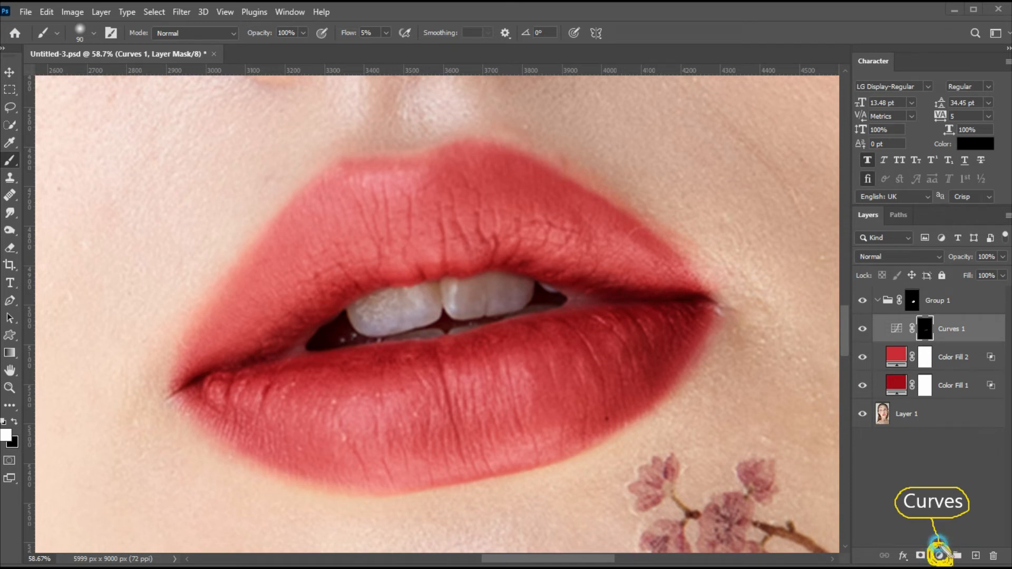
Step: Add a second Curves adjustment layer above the first and raise the RGB curve's midpoint to brighten the lips
{"action": "left_click", "coordinate": [939, 555]}
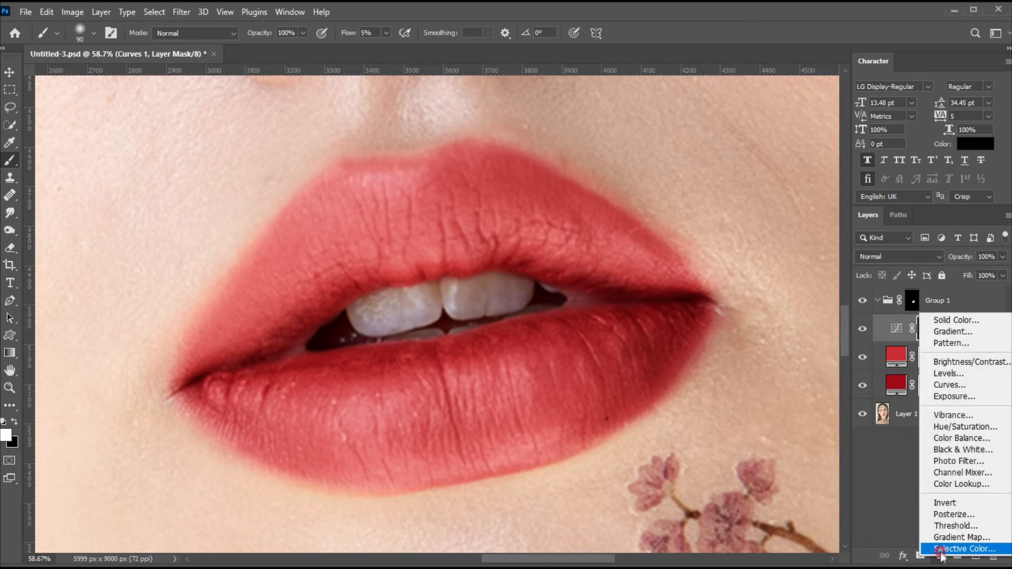
{"action": "left_click", "coordinate": [944, 385]}
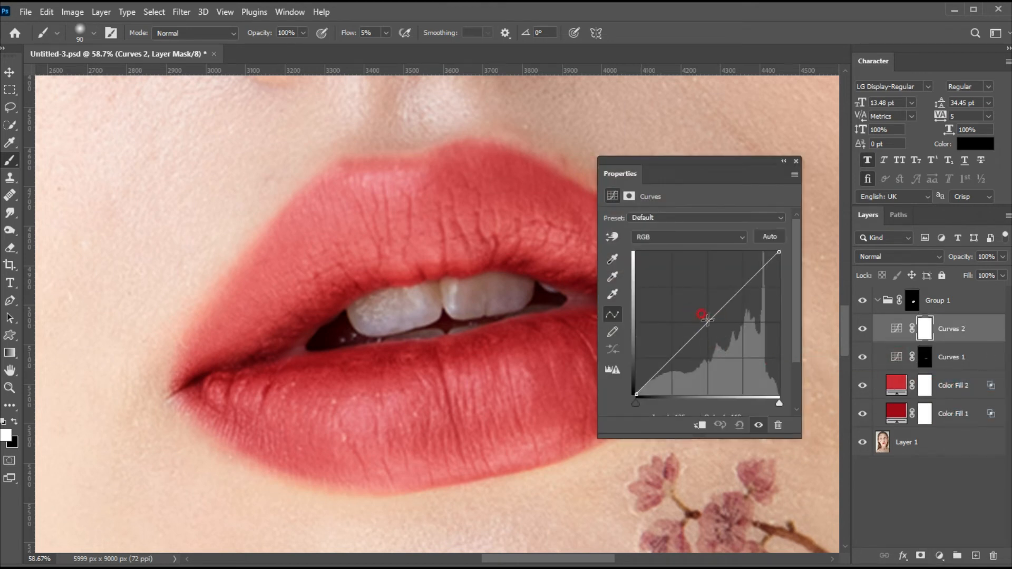
{"action": "left_click_drag", "start_coordinate": [707, 319], "coordinate": [696, 308]}
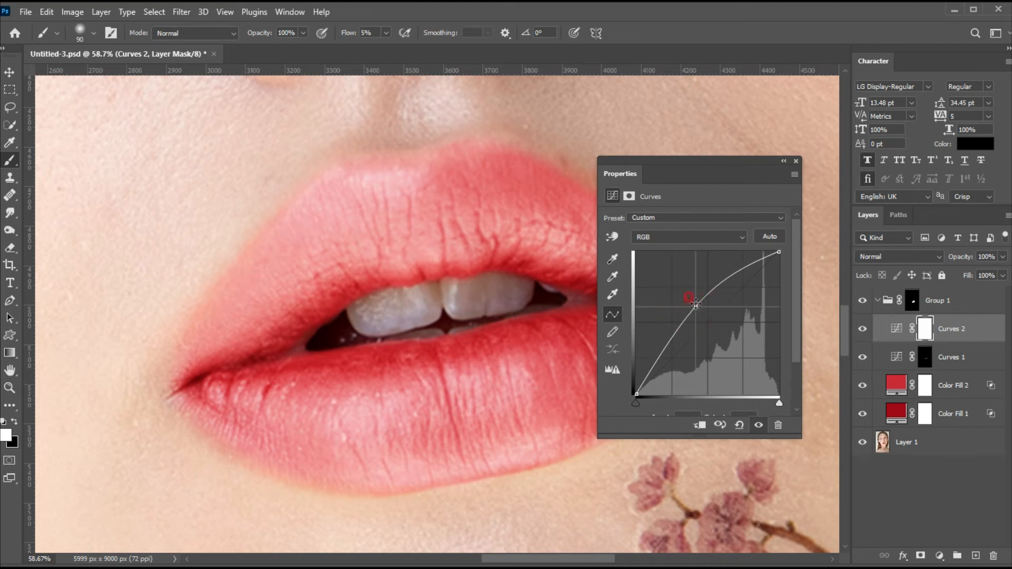
{"action": "left_click", "coordinate": [796, 161]}
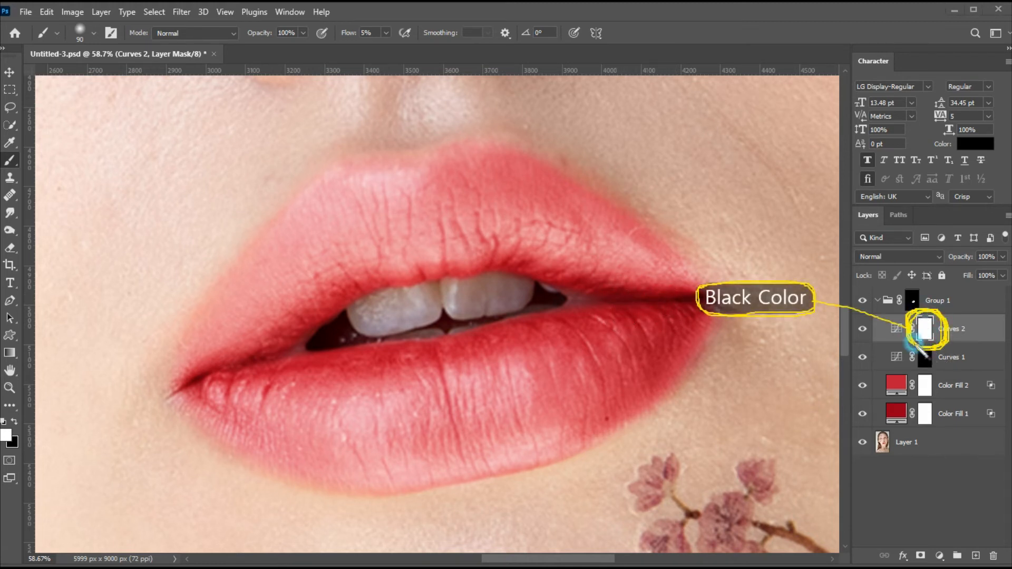
Step: Invert the brightening Curves layer's mask to black and paint white highlights over the raised areas of the upper and lower lips
{"action": "left_click_drag", "start_coordinate": [925, 333], "coordinate": [918, 315]}
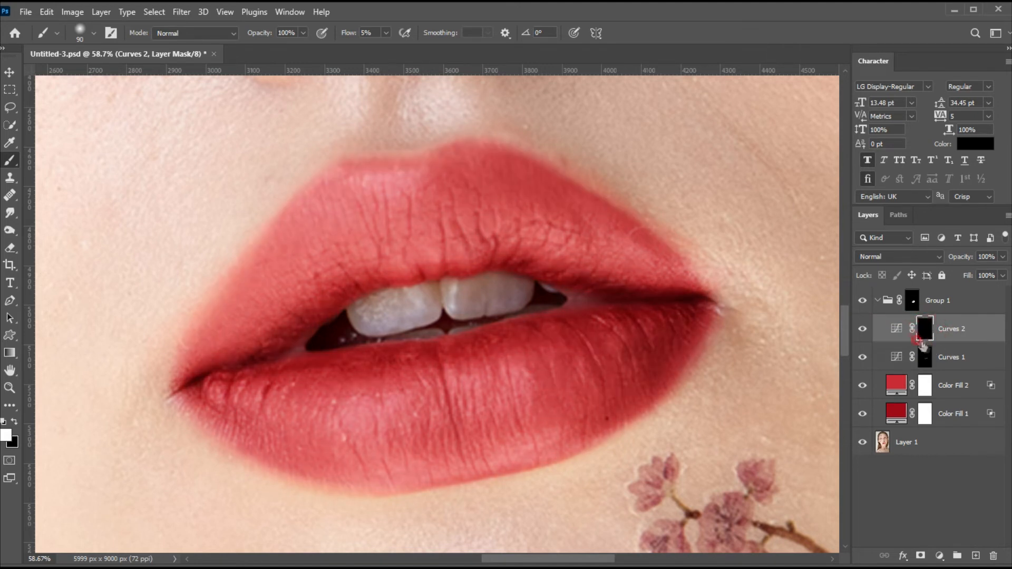
{"action": "left_click_drag", "start_coordinate": [676, 318], "coordinate": [675, 318]}
{"action": "mouse_move", "coordinate": [405, 196]}
{"action": "left_mouse_down"}
{"action": "mouse_move", "coordinate": [382, 181]}
{"action": "mouse_move", "coordinate": [422, 174]}
{"action": "mouse_move", "coordinate": [331, 187]}
{"action": "mouse_move", "coordinate": [381, 184]}
{"action": "left_mouse_up"}
{"action": "key", "text": "bracketleft"}
{"action": "key", "text": "bracketleft"}
{"action": "key", "text": "bracketleft"}
{"action": "left_click_drag", "start_coordinate": [399, 382], "coordinate": [399, 382]}
{"action": "mouse_move", "coordinate": [351, 425]}
{"action": "left_mouse_down"}
{"action": "mouse_move", "coordinate": [378, 395]}
{"action": "mouse_move", "coordinate": [436, 413]}
{"action": "mouse_move", "coordinate": [525, 405]}
{"action": "mouse_move", "coordinate": [394, 390]}
{"action": "mouse_move", "coordinate": [314, 414]}
{"action": "mouse_move", "coordinate": [244, 389]}
{"action": "mouse_move", "coordinate": [394, 402]}
{"action": "left_mouse_up"}
{"action": "key", "text": "]"}
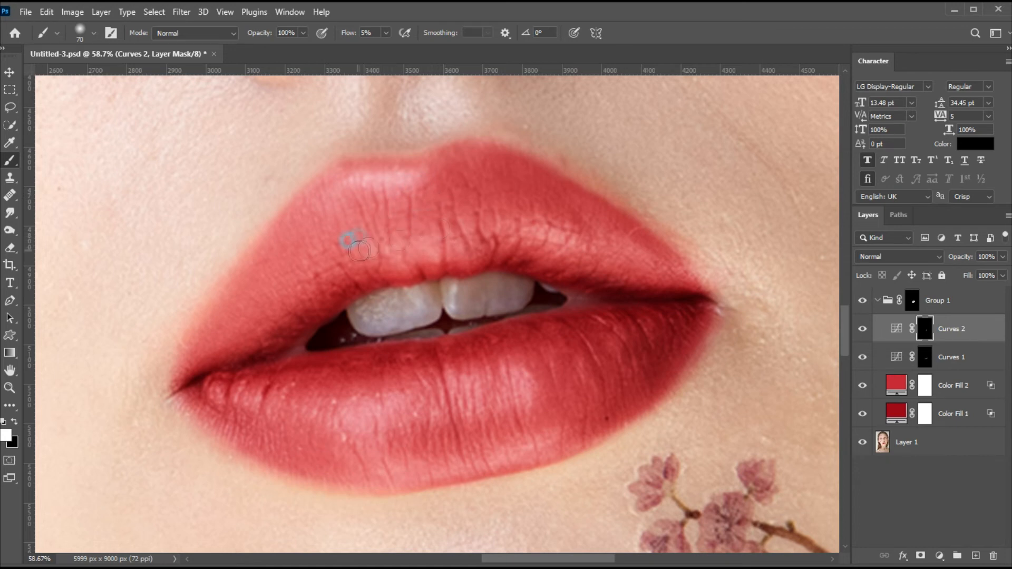
Step: Add a Hue/Saturation adjustment layer at the top of the group with hue -3 and saturation +15
{"action": "left_click", "coordinate": [937, 558]}
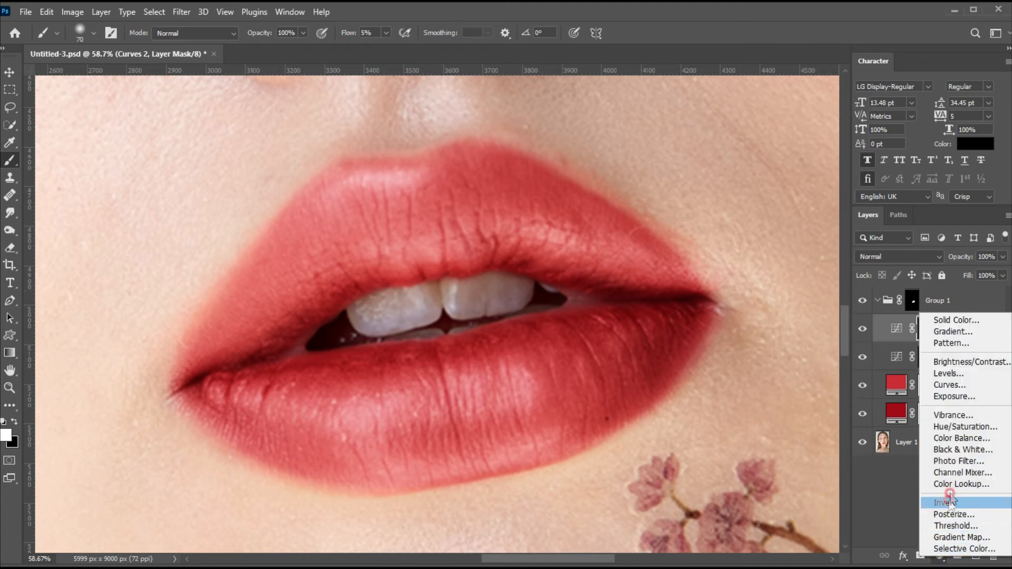
{"action": "left_click", "coordinate": [952, 428]}
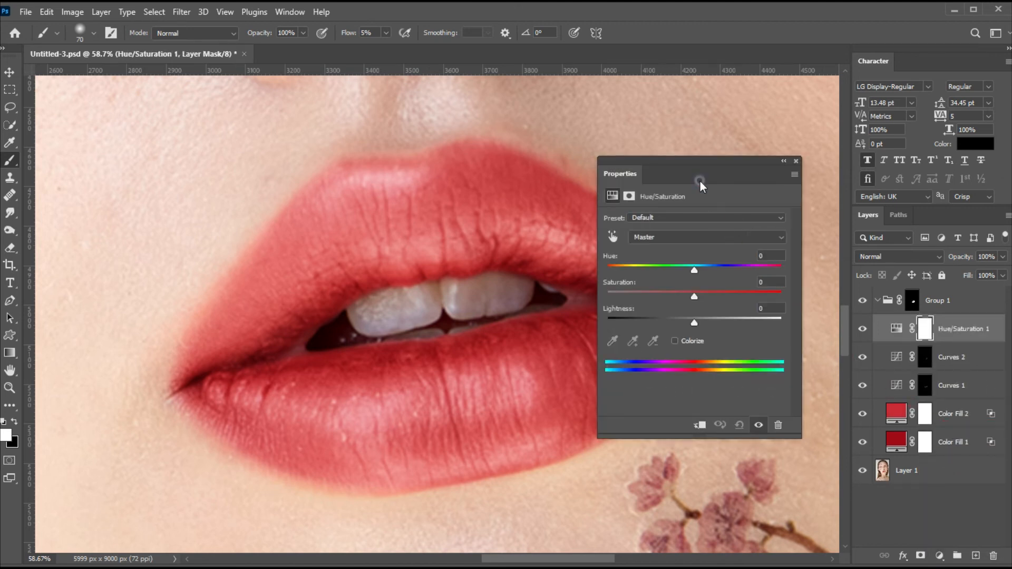
{"action": "left_click_drag", "start_coordinate": [700, 179], "coordinate": [728, 131]}
{"action": "mouse_move", "coordinate": [721, 249]}
{"action": "left_mouse_down"}
{"action": "mouse_move", "coordinate": [732, 249]}
{"action": "mouse_move", "coordinate": [720, 221]}
{"action": "mouse_move", "coordinate": [736, 249]}
{"action": "left_mouse_up"}
{"action": "left_click", "coordinate": [721, 225]}
{"action": "left_click", "coordinate": [706, 250]}
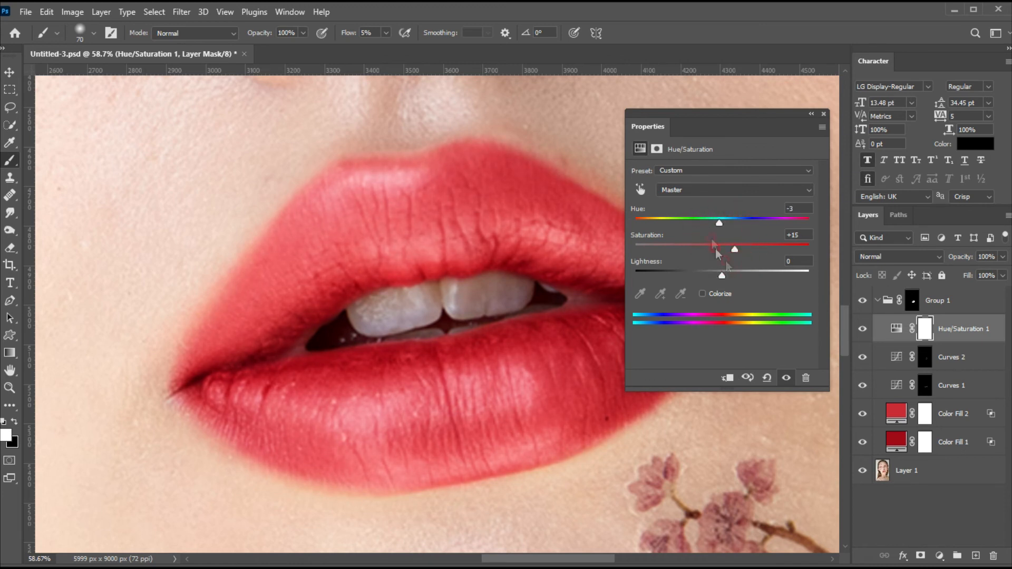
{"action": "left_click", "coordinate": [825, 121]}
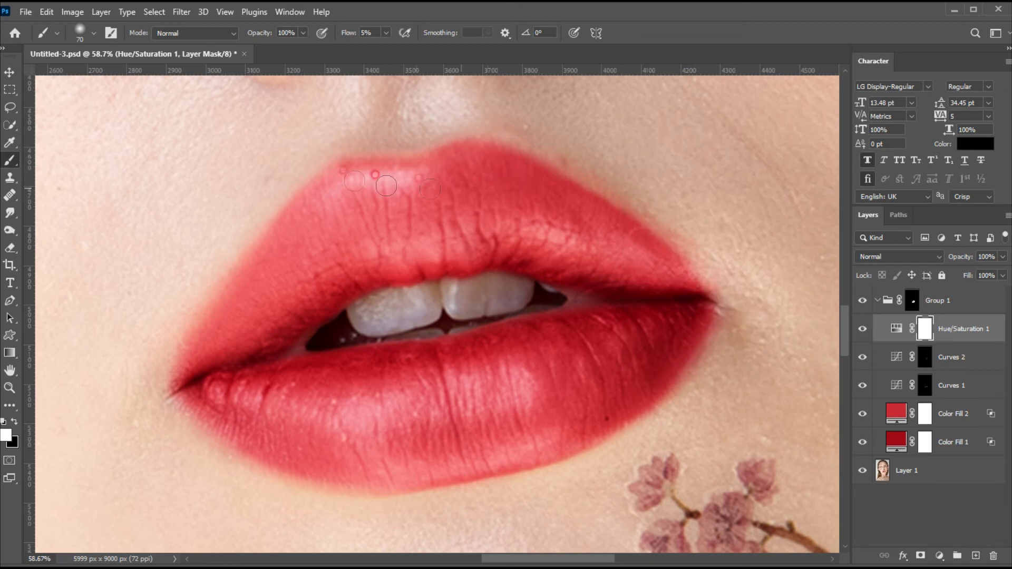
Step: Collapse Group 1 and toggle its visibility repeatedly to compare the lips before and after the recolouring
{"action": "left_click", "coordinate": [9, 72]}
{"action": "left_click_drag", "start_coordinate": [257, 193], "coordinate": [280, 196]}
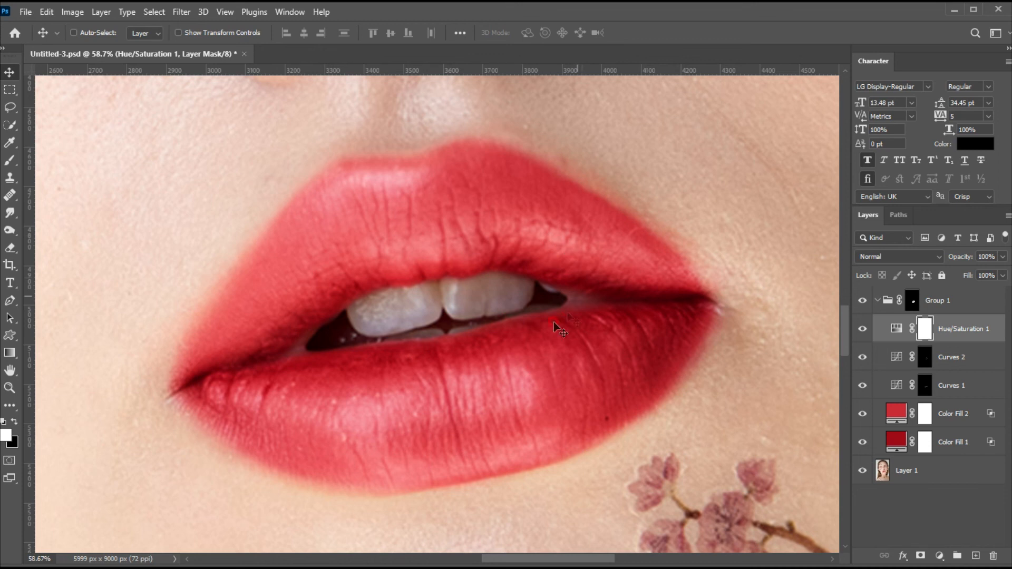
{"action": "left_click", "coordinate": [912, 300]}
{"action": "left_click", "coordinate": [863, 301]}
{"action": "left_click", "coordinate": [877, 301]}
{"action": "left_click", "coordinate": [862, 300]}
{"action": "left_click", "coordinate": [862, 300]}
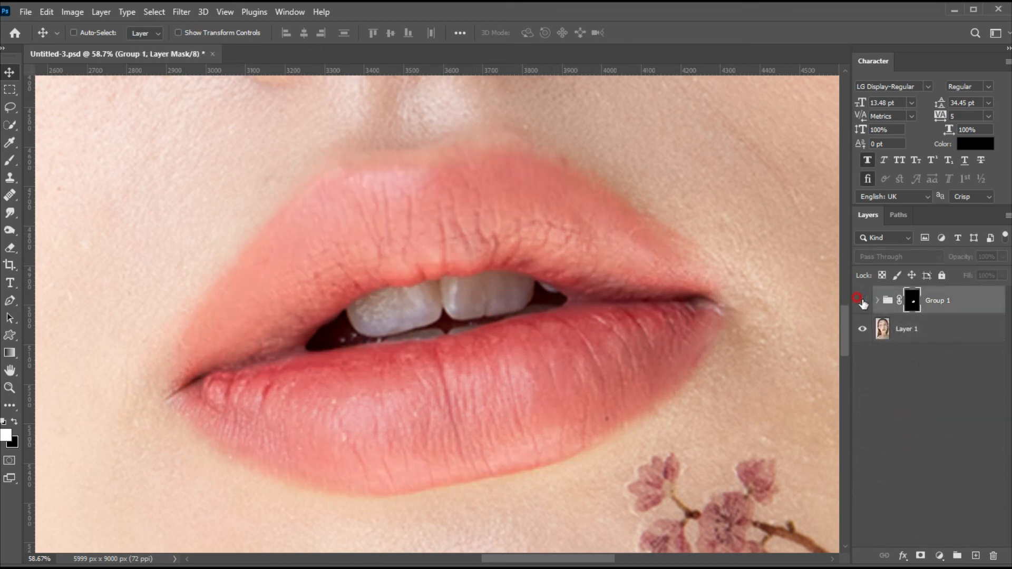
{"action": "left_click", "coordinate": [863, 300]}
{"action": "left_click", "coordinate": [863, 300]}
{"action": "left_click", "coordinate": [863, 300]}
{"action": "left_click", "coordinate": [863, 300]}
{"action": "left_click", "coordinate": [862, 301]}
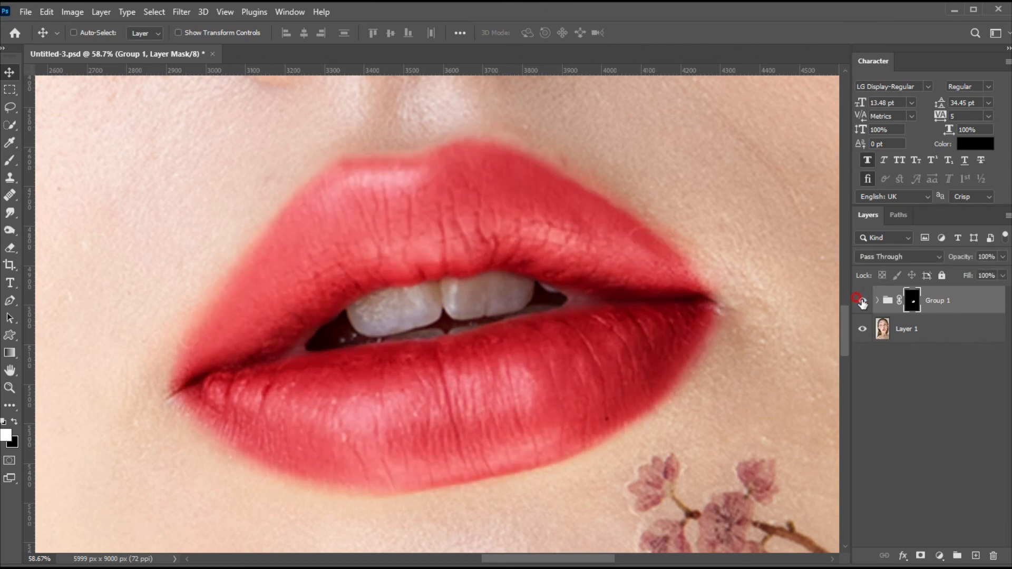
{"action": "left_click", "coordinate": [863, 301]}
{"action": "left_click", "coordinate": [862, 300]}
{"action": "left_click", "coordinate": [862, 300]}
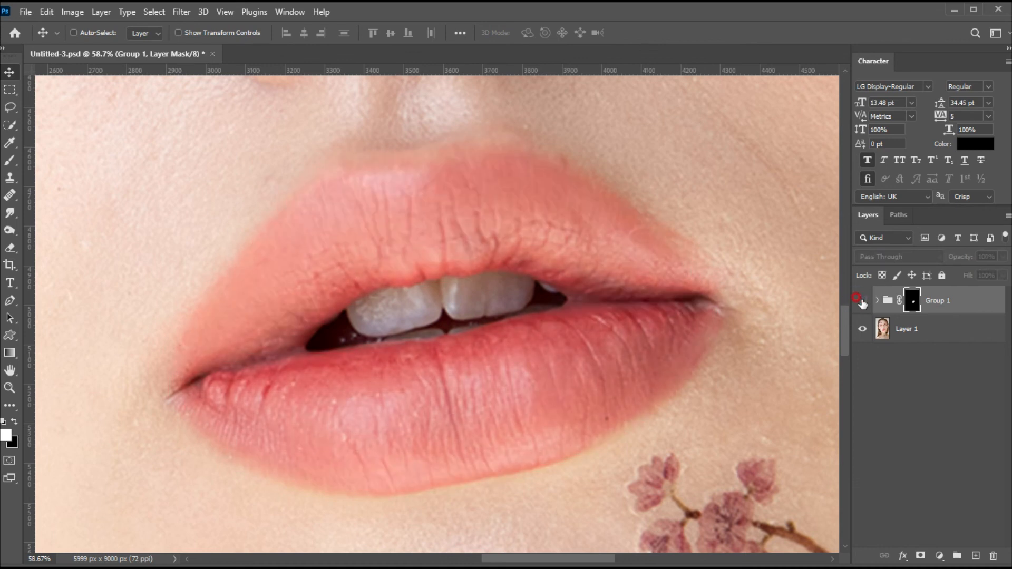
{"action": "left_click", "coordinate": [862, 300]}
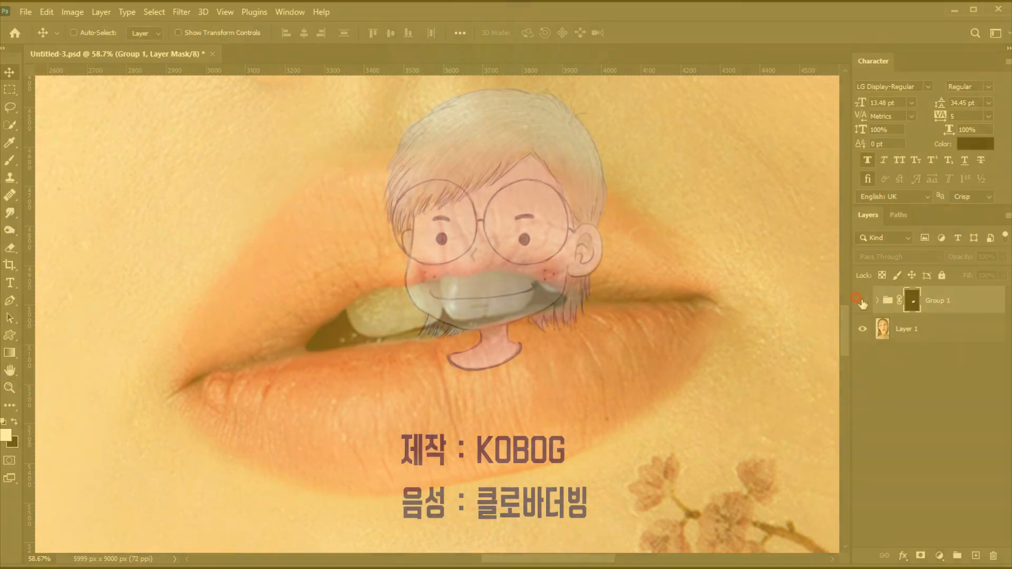